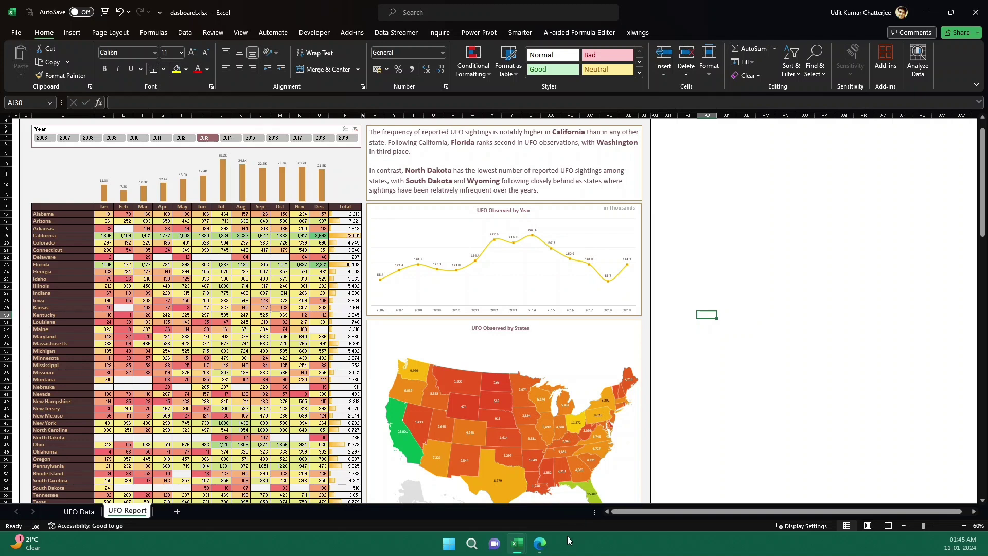
- Review the raw UFO sightings data in ufo_analysis.xlsx, then switch to ChatGPT in Edge
mouse_move(517, 550)
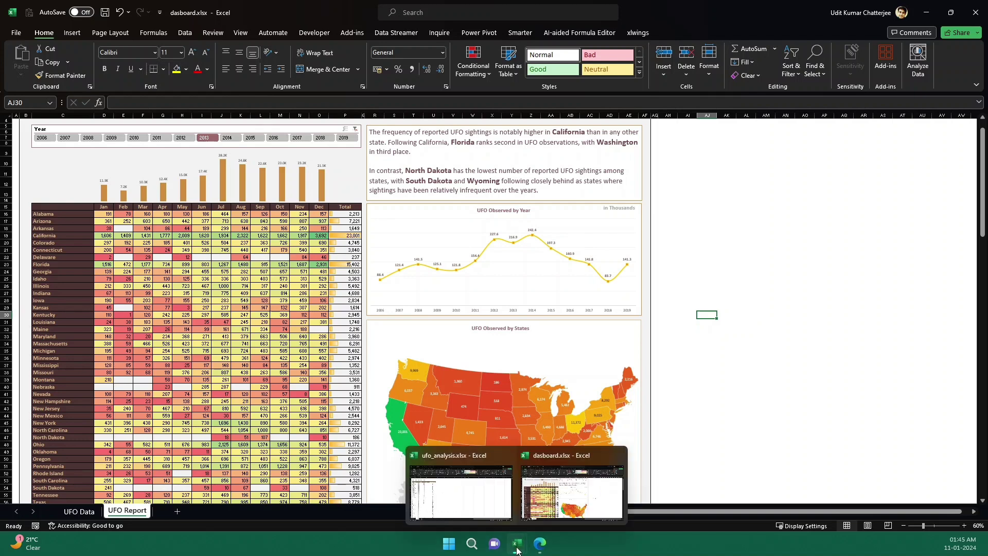
left_click(460, 489)
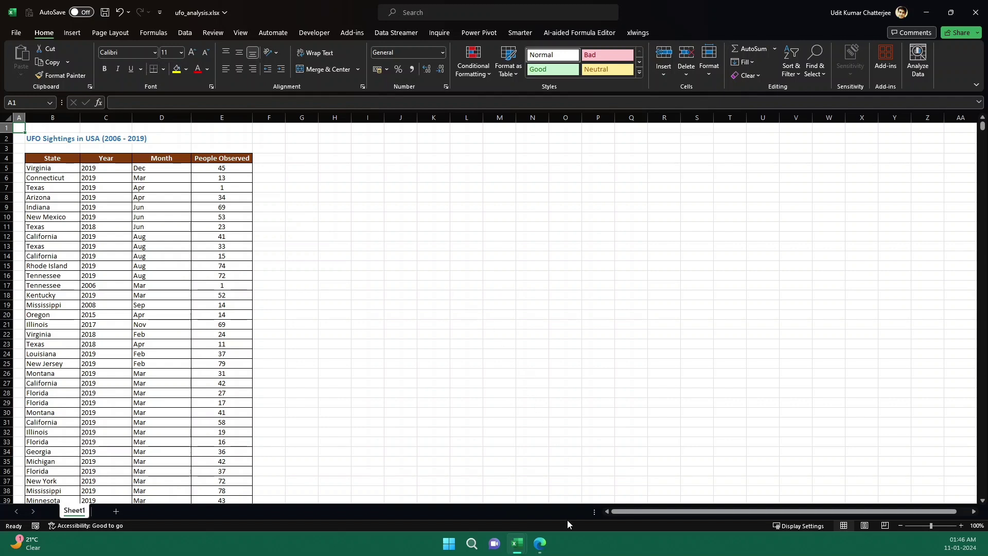
left_click(542, 545)
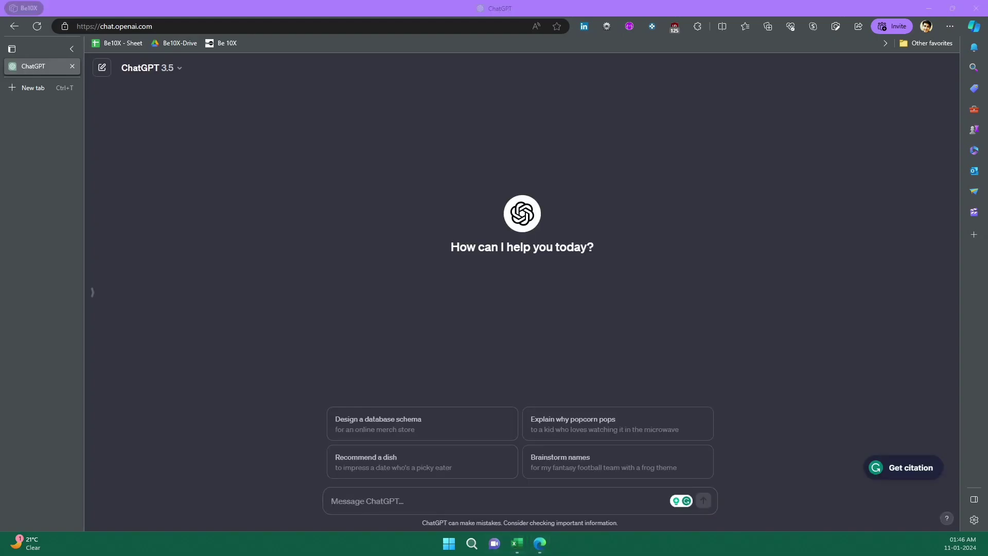
- Ask ChatGPT the prepared question on a state pivot table, filled map and Year slicer
left_click(401, 499)
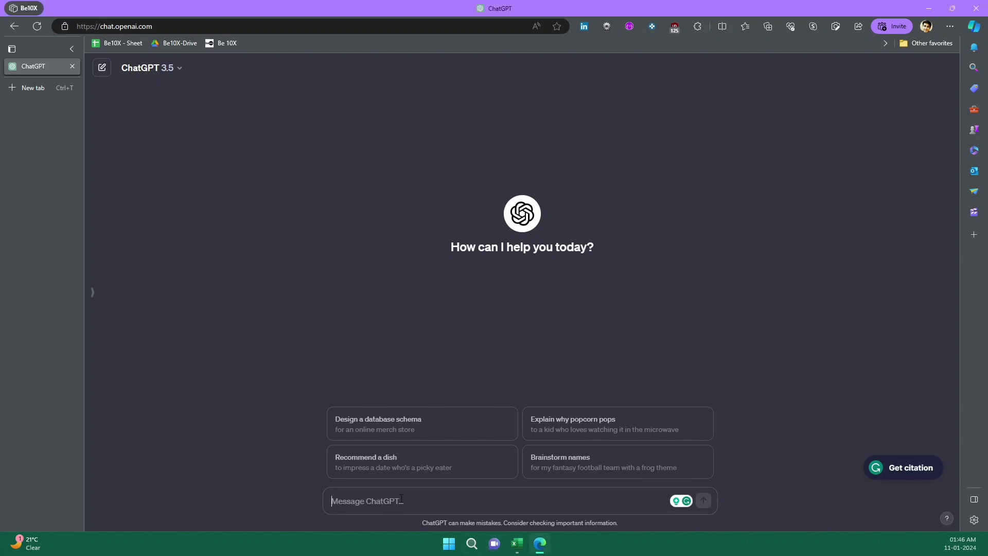
type("I have an Excel dataset with the following columns: State, Year, Month, People Observed  I want to create a pivot table with states in rows and want to see the people obsered values. I also want to filter it using the \"year\" column. Furthermore, I want to create a filled map (not Power Map) visual in Excel and the color gradient should be based upon the \"People Observed\" column. I also want to make it dynamic with the \"Year\" slicer.")
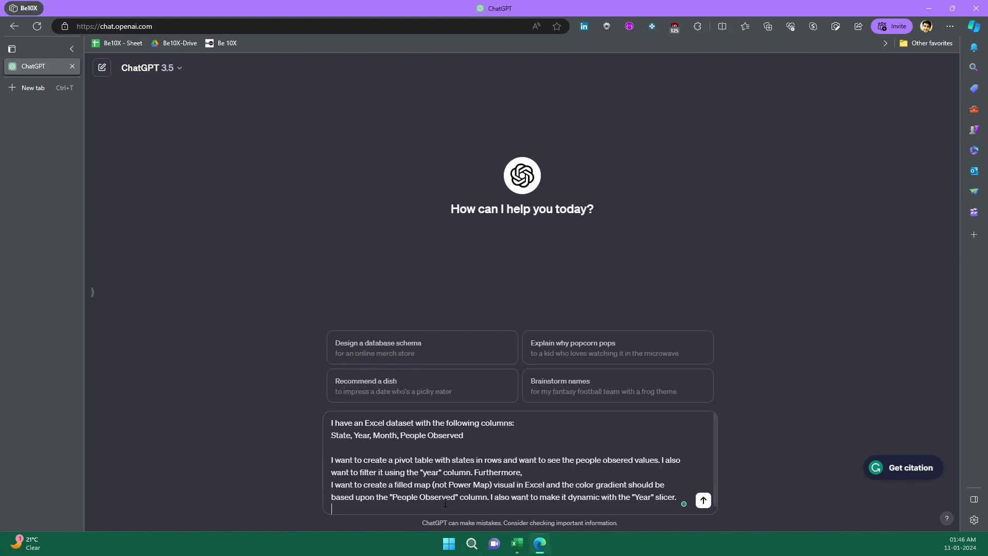
left_click(703, 500)
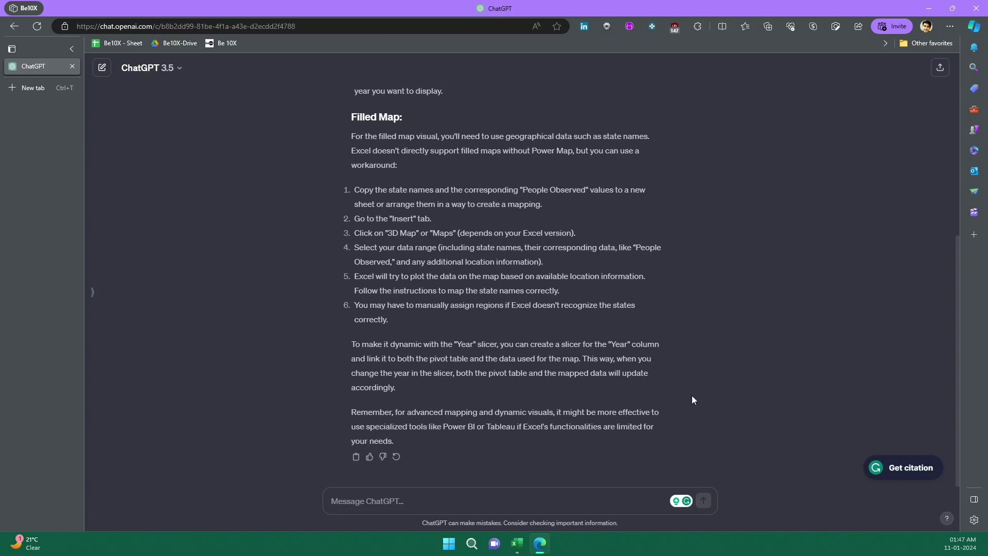
scroll(683, 438, "up", 5)
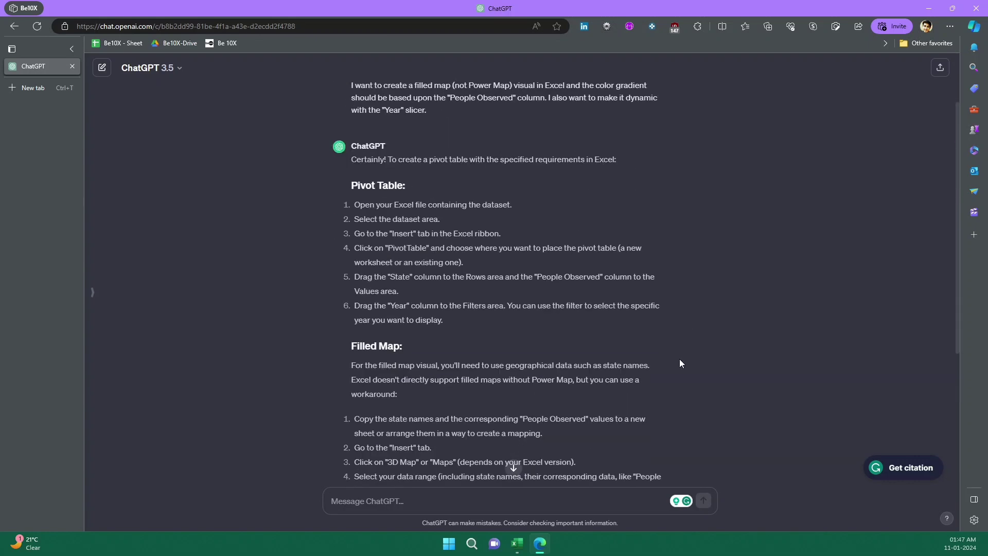
scroll(679, 359, "down", 5)
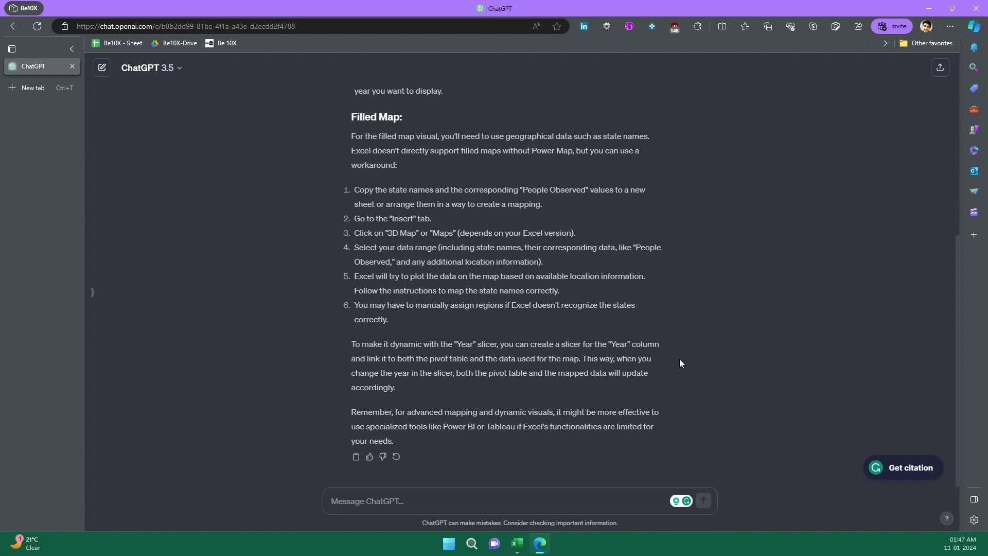
scroll(679, 360, "up", 6)
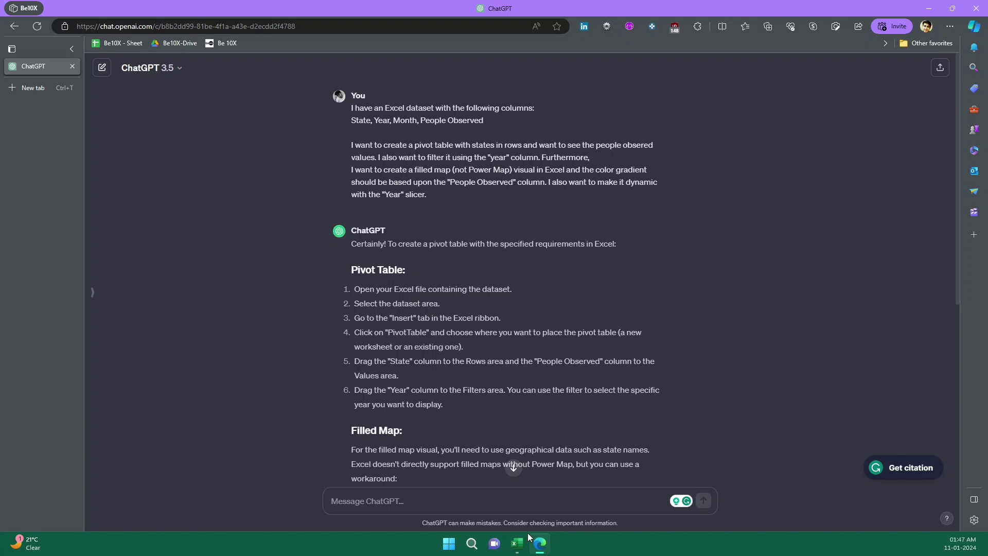
- Select the data B4:E53331 and insert an empty PivotTable on a new worksheet
mouse_move(518, 541)
left_click(488, 501)
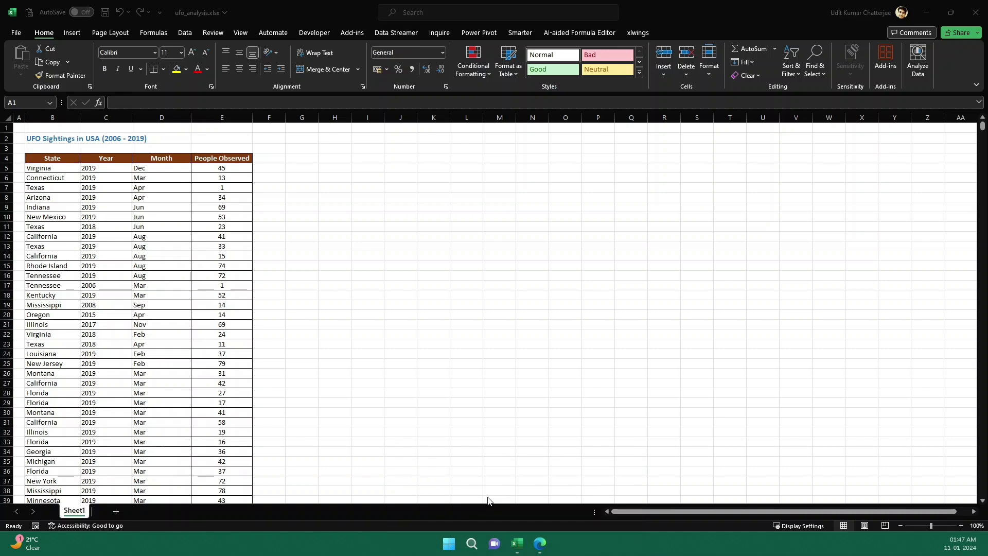
left_click(310, 178)
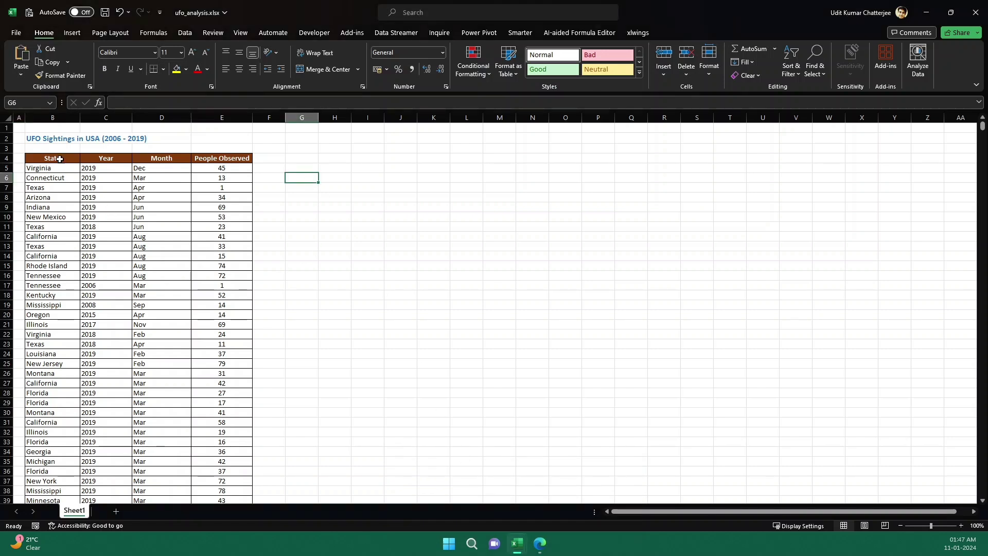
left_click(59, 157)
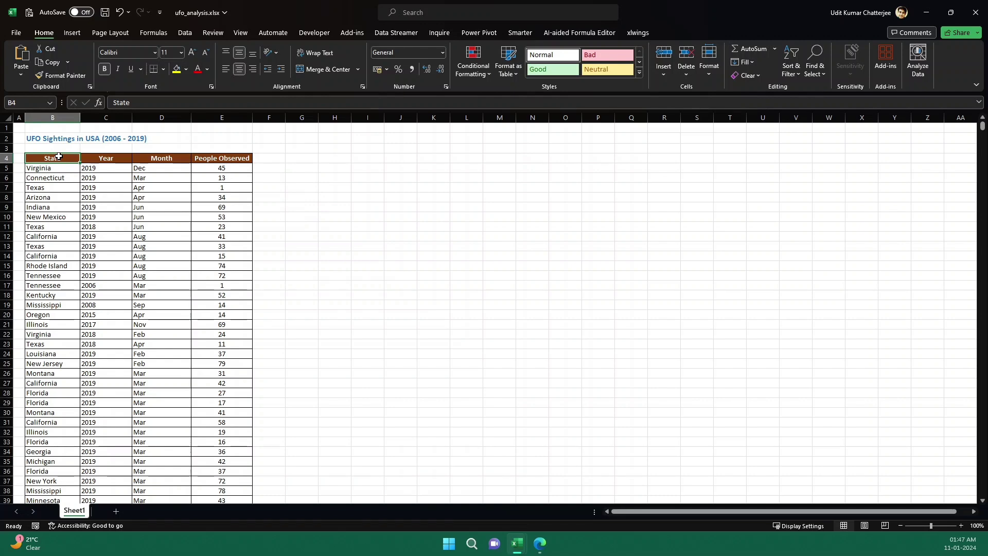
key("ctrl+shift+Right")
key("ctrl+shift+Down")
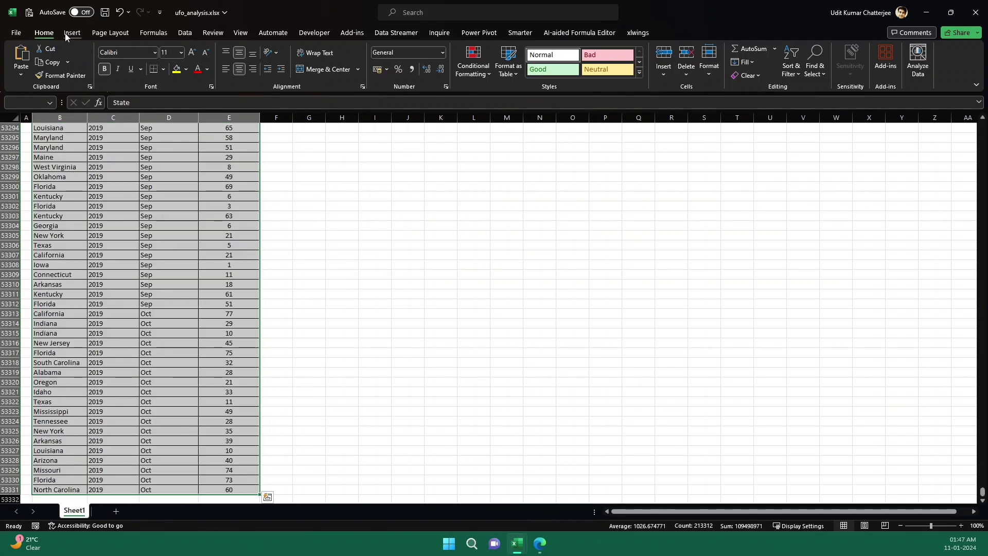
left_click(71, 32)
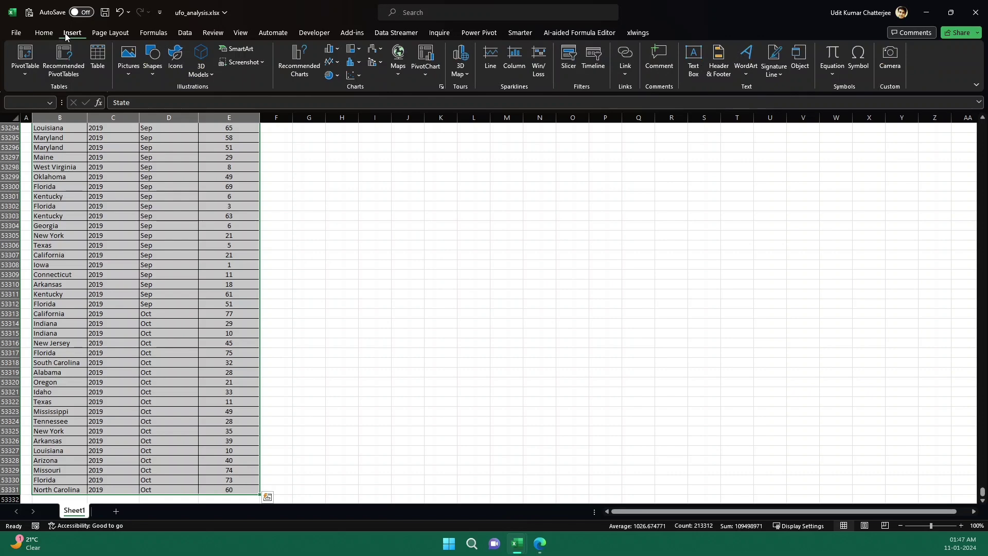
left_click(26, 57)
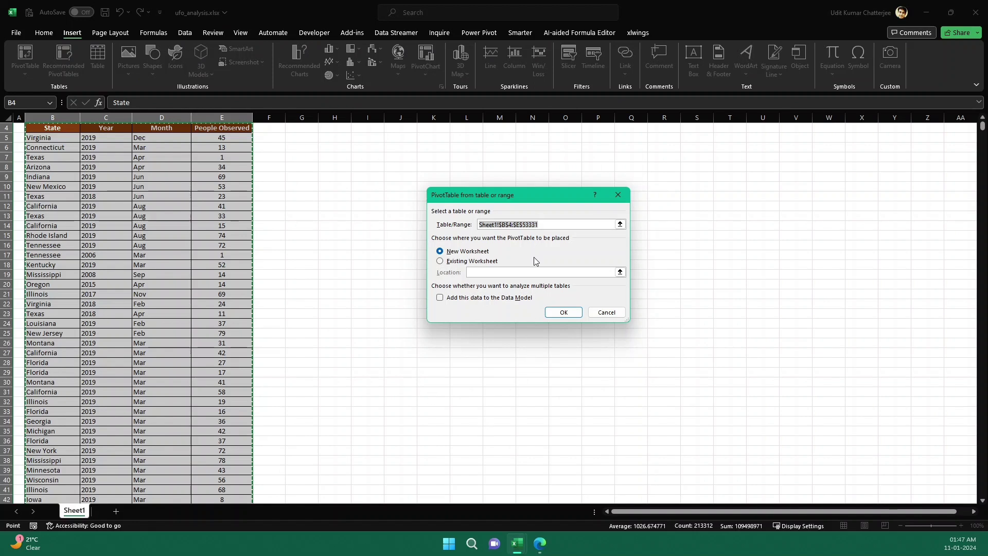
left_click(555, 312)
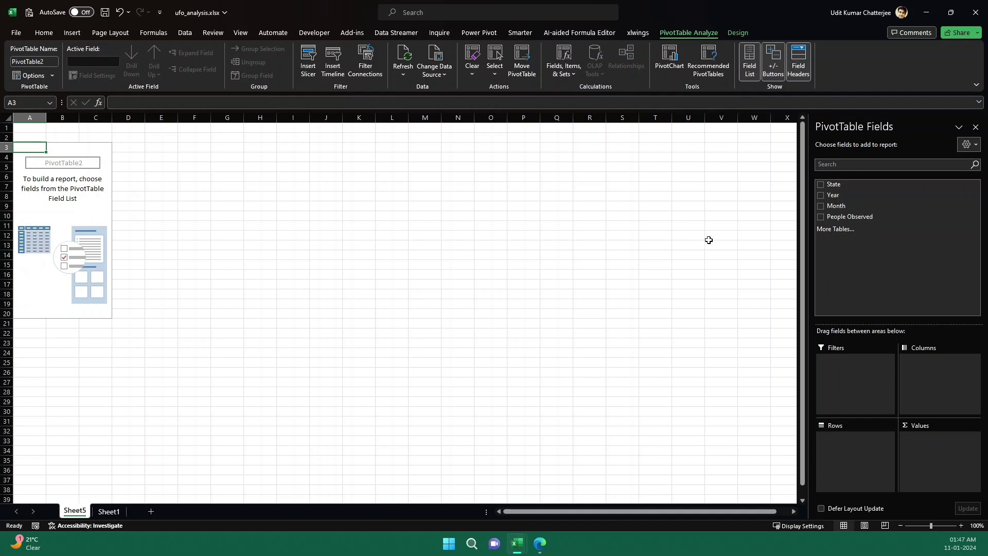
- Put State in Rows, Sum of People Observed in Values and Year in Filters
left_click_drag(845, 185, 855, 436)
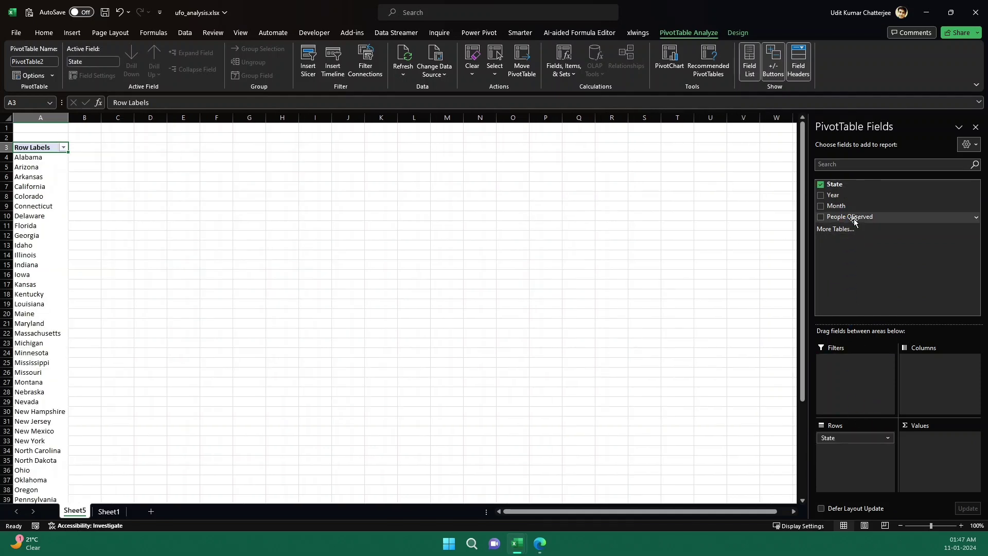
left_click_drag(854, 218, 966, 458)
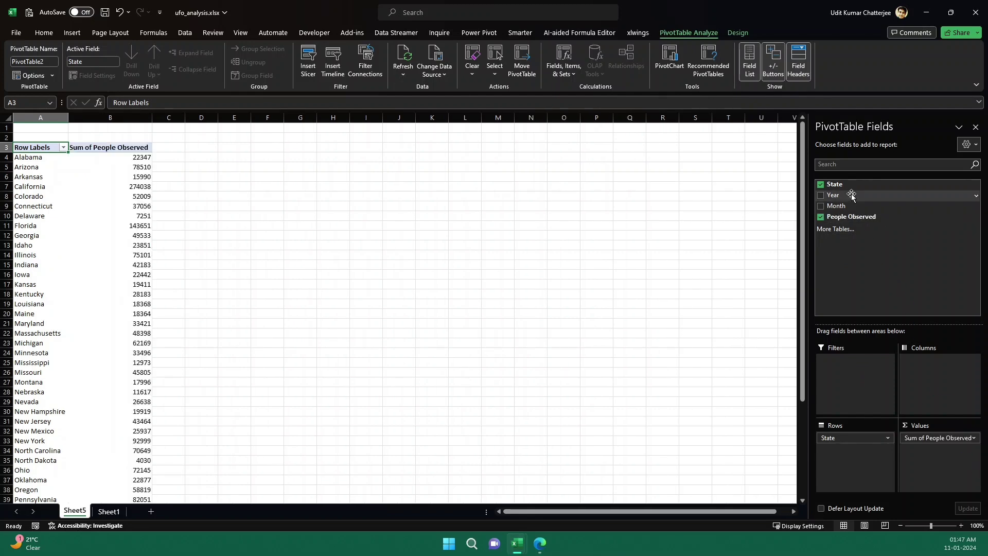
left_click_drag(852, 196, 870, 375)
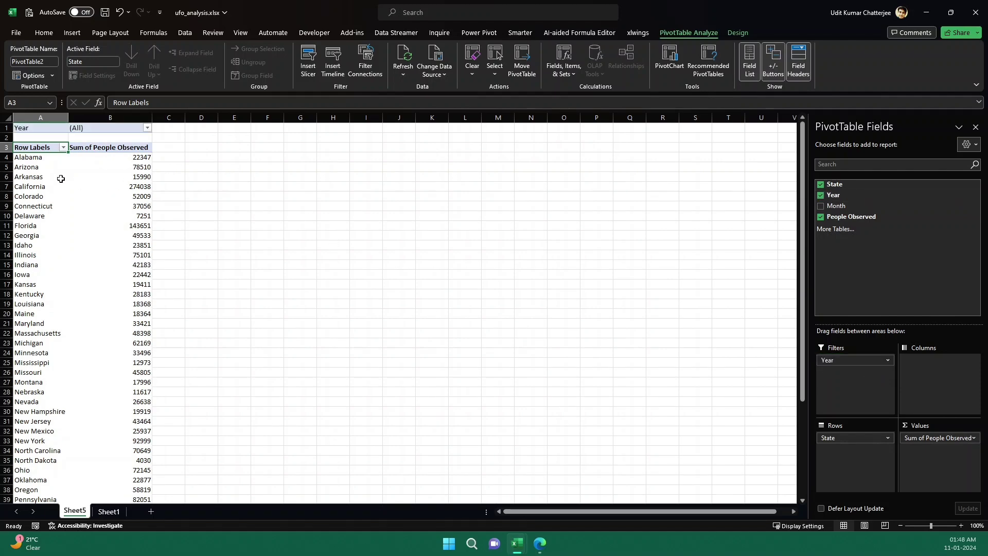
scroll(66, 232, "down", 8)
scroll(83, 335, "up", 5)
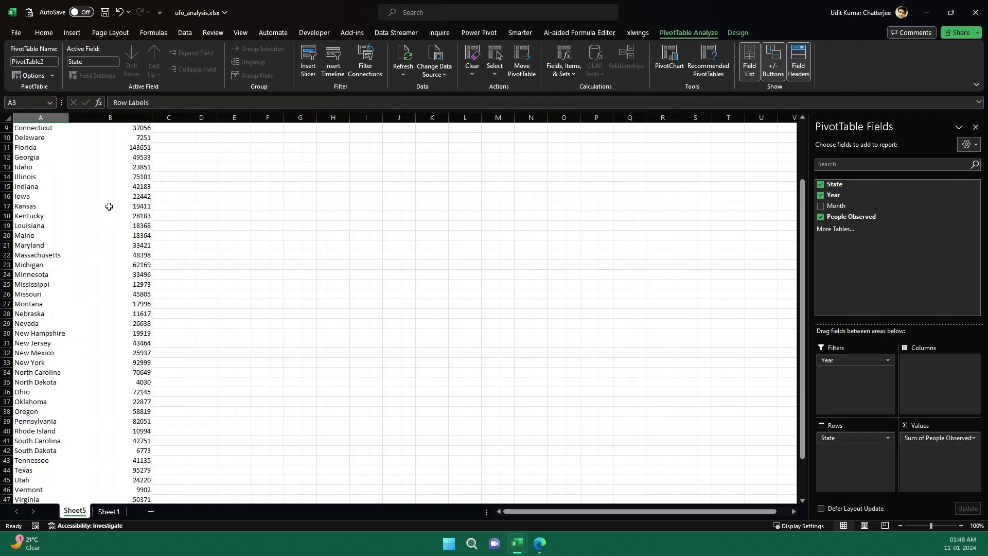
scroll(116, 203, "up", 3)
scroll(112, 371, "down", 5)
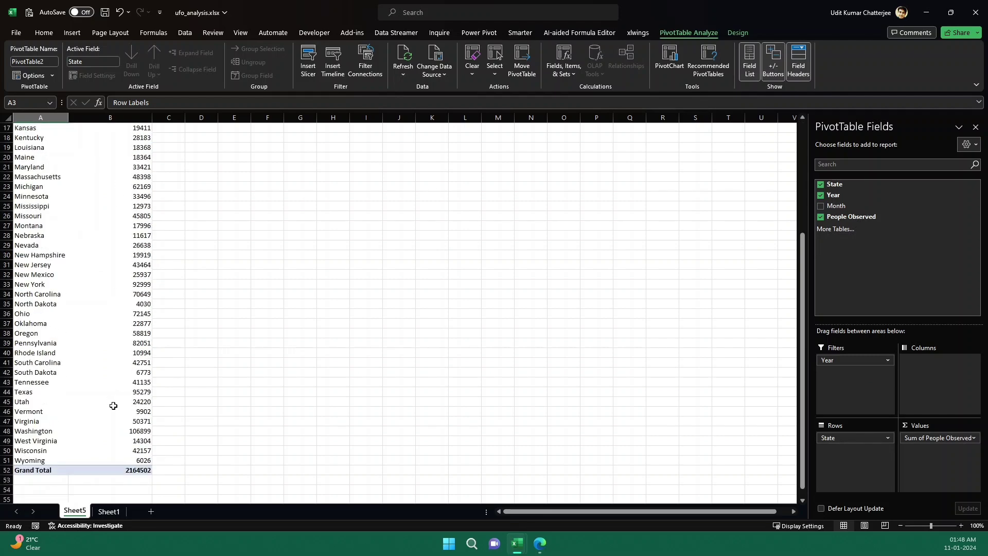
scroll(113, 406, "up", 5)
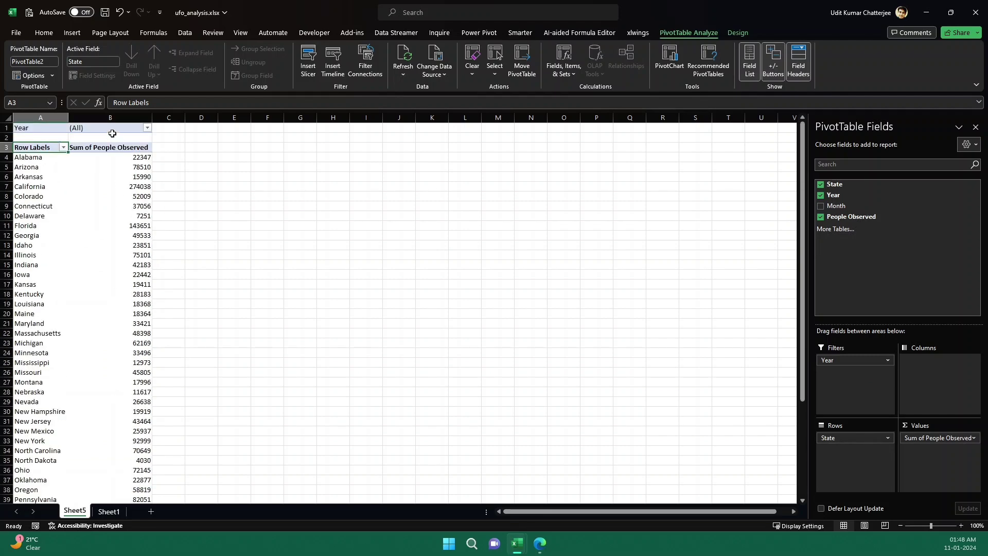
- Filter the pivot table's Year field to 2010
left_click(113, 129)
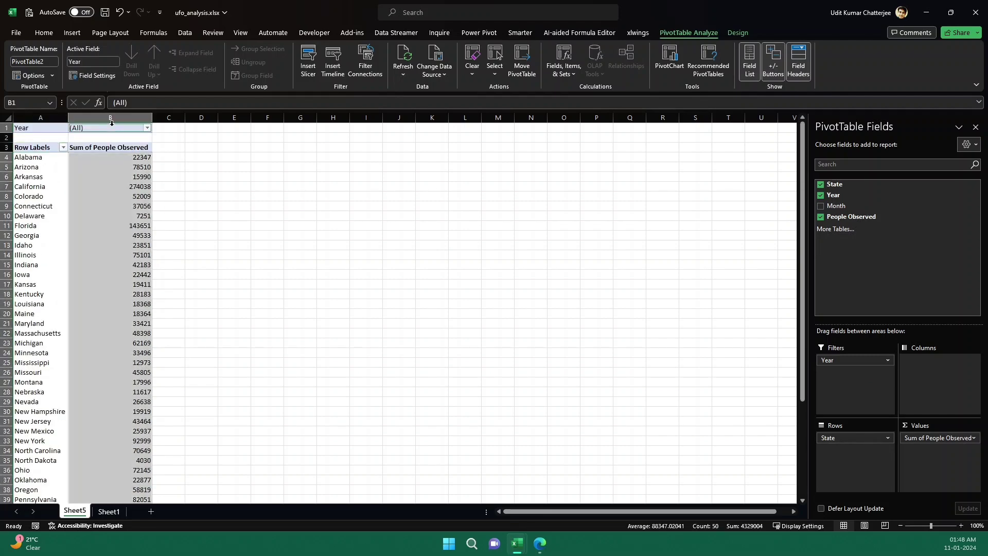
left_click(146, 143)
left_click(147, 127)
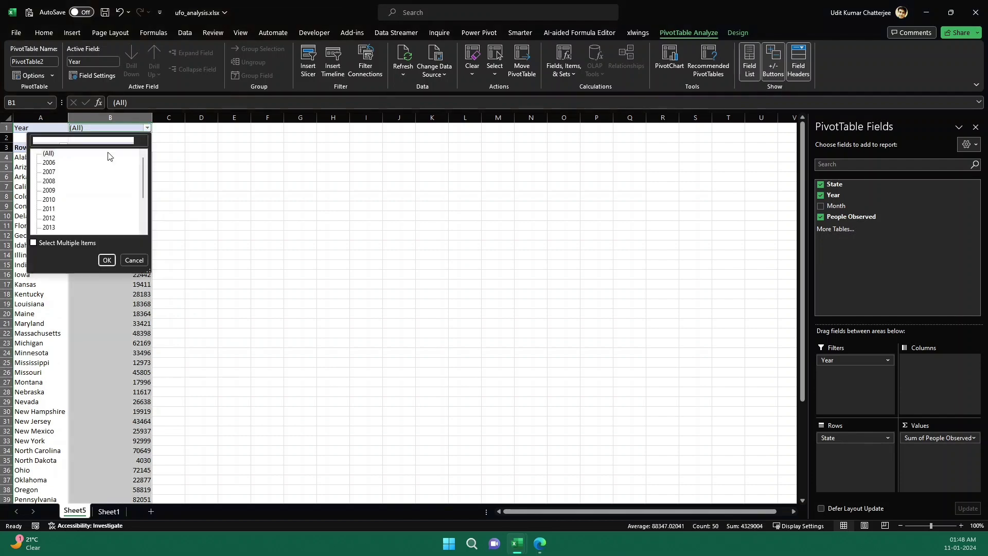
left_click(48, 202)
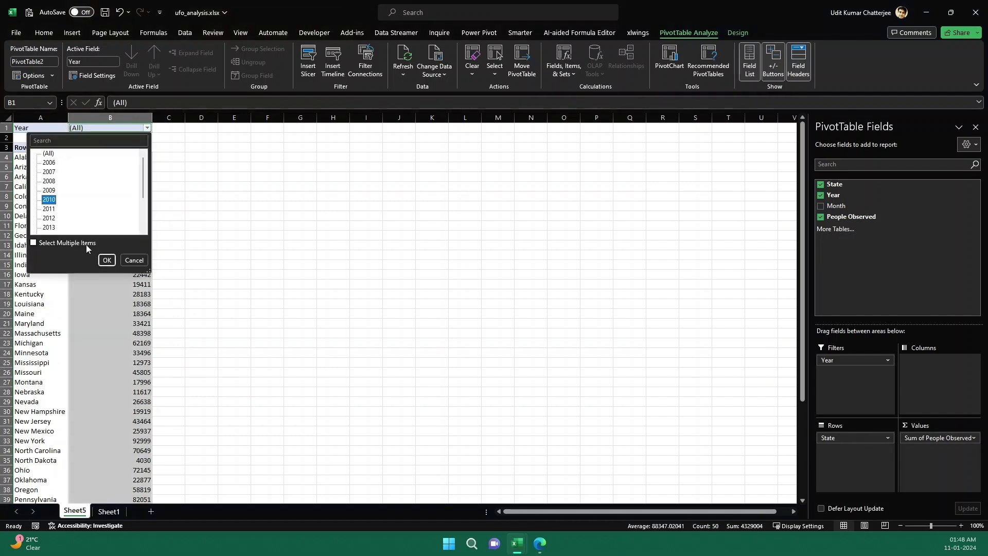
left_click(106, 260)
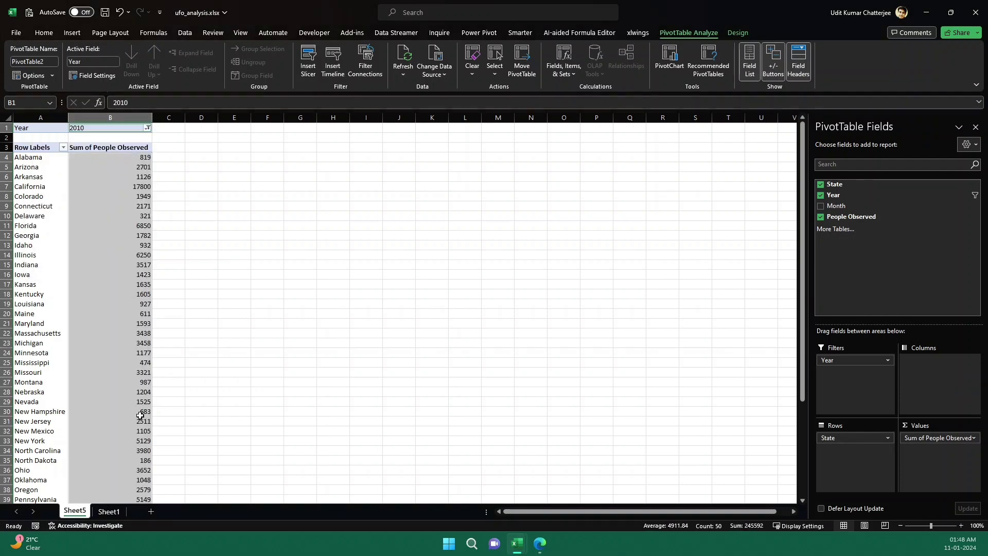
left_click(212, 255)
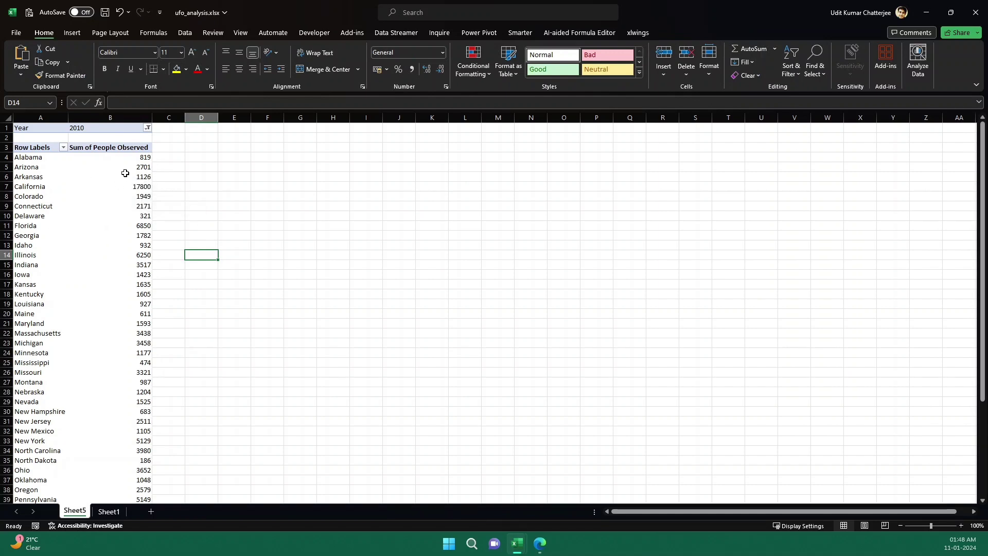
mouse_move(125, 173)
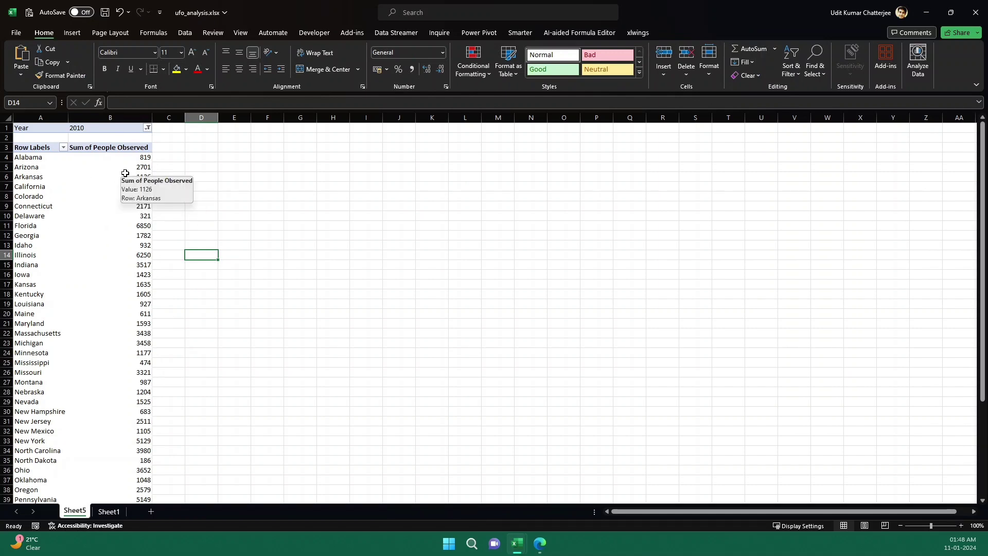
left_click(322, 285)
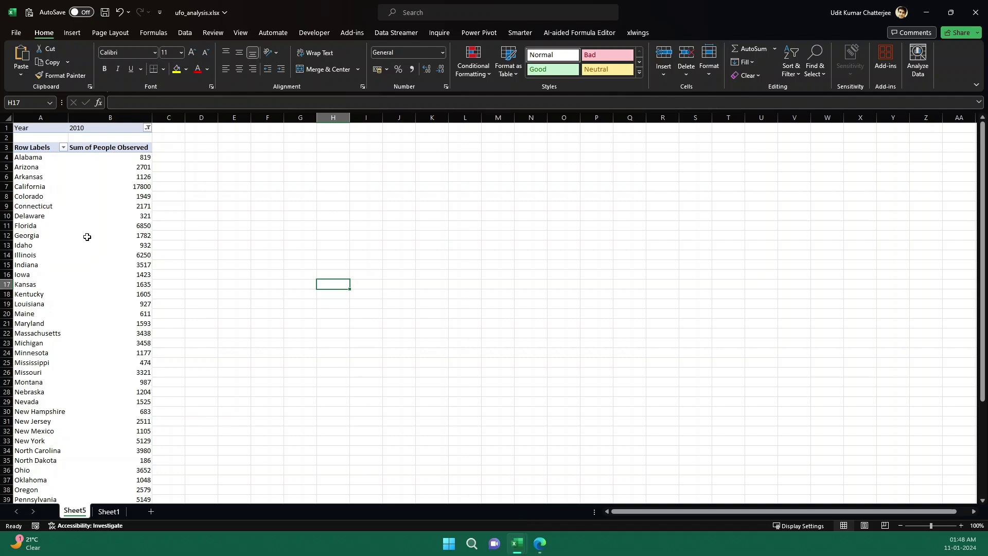
scroll(98, 360, "down", 4)
scroll(100, 370, "down", 3)
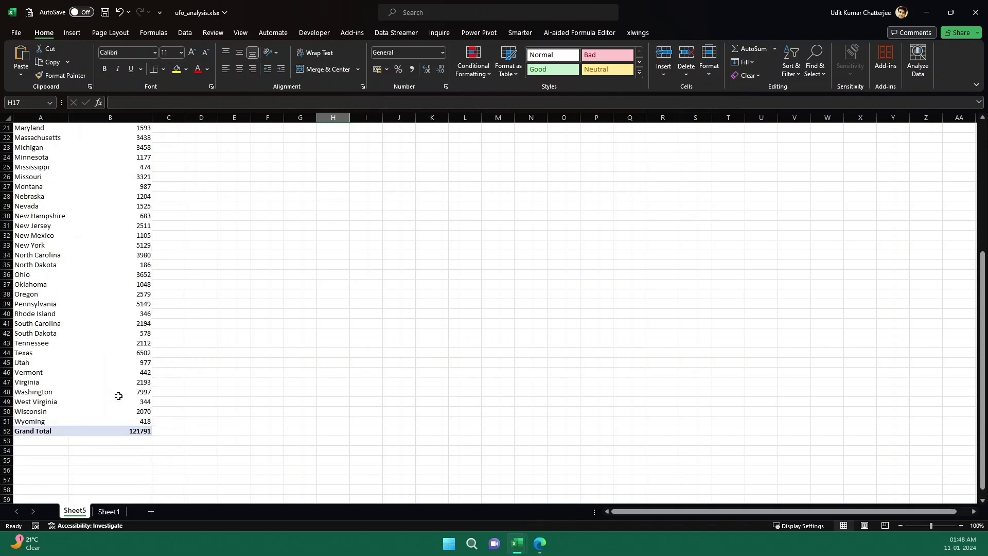
scroll(119, 412, "up", 4)
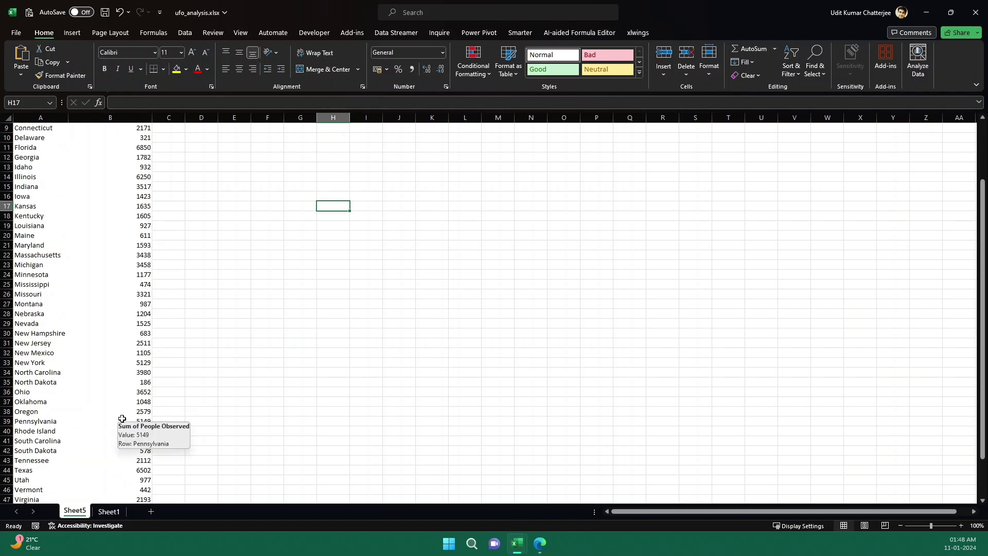
scroll(122, 420, "up", 3)
mouse_move(122, 419)
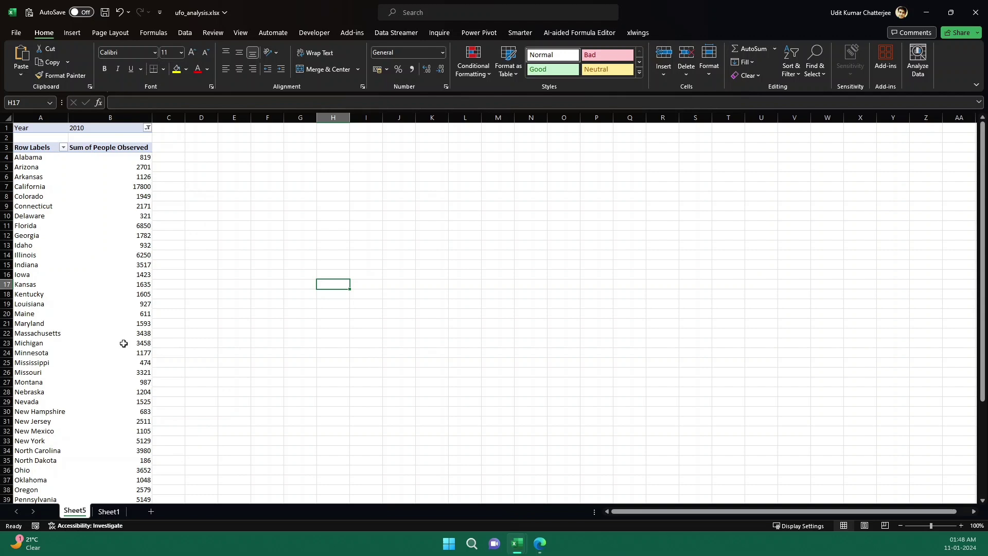
mouse_move(124, 343)
left_click(73, 33)
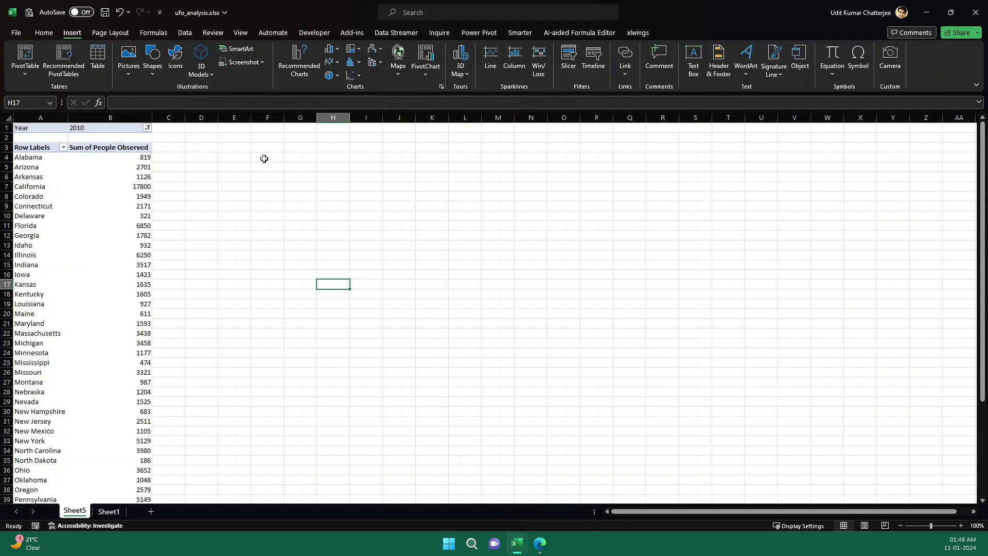
left_click(124, 175)
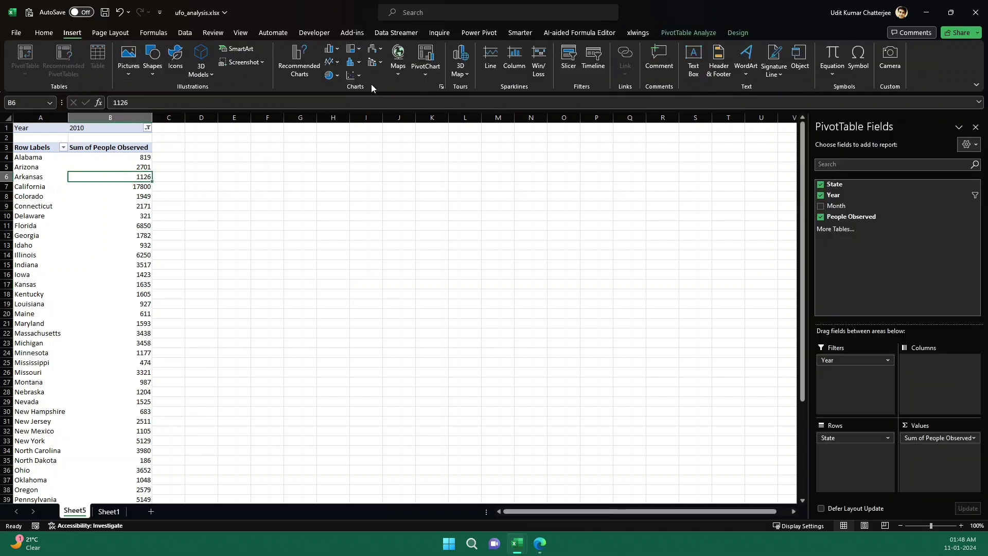
left_click(398, 61)
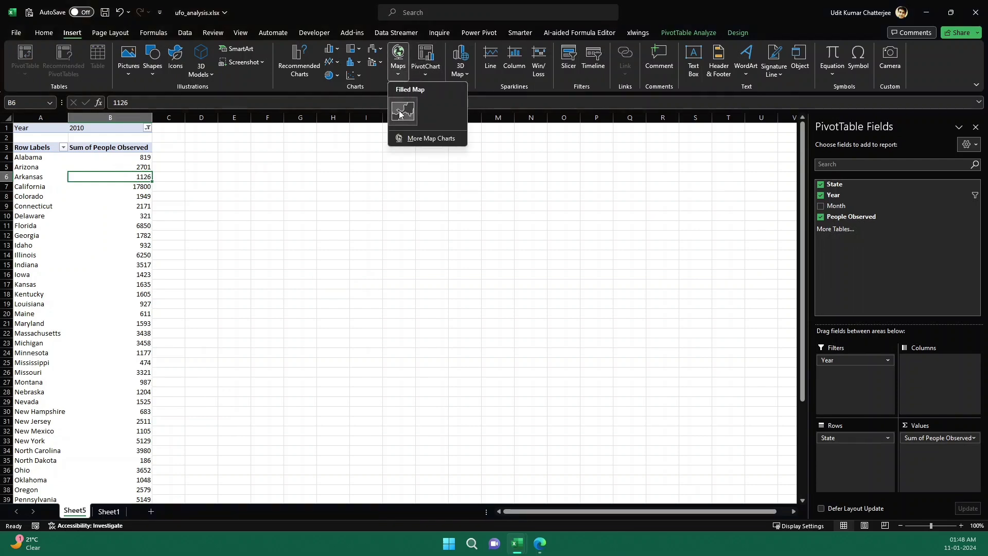
key("Escape")
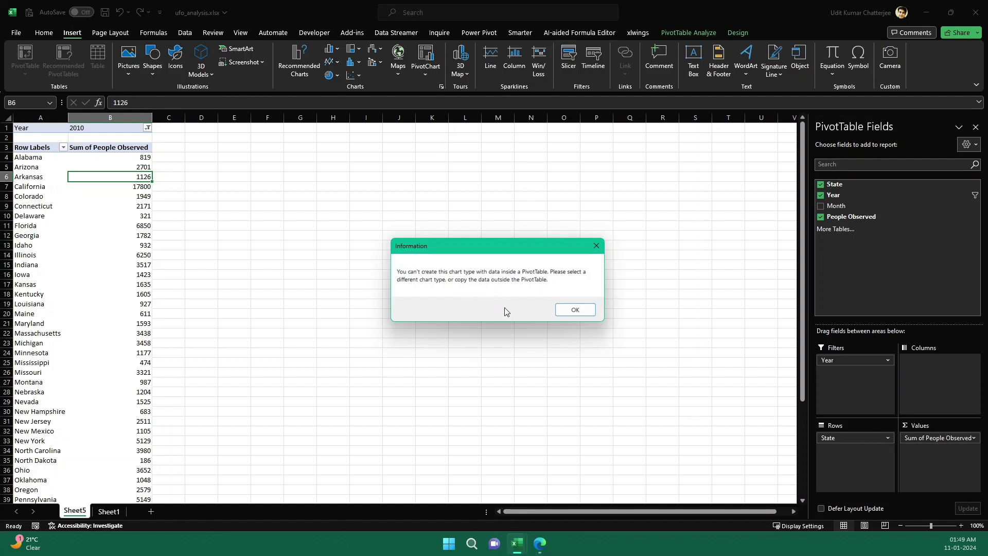
left_click(564, 309)
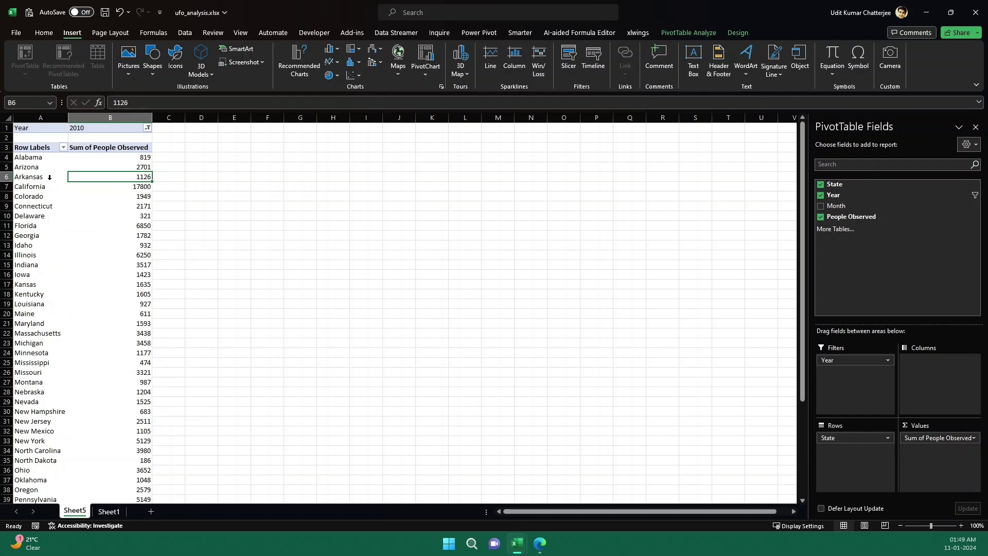
- Copy the pivot's state names and totals from Row Labels down to Wyoming
left_click(49, 158)
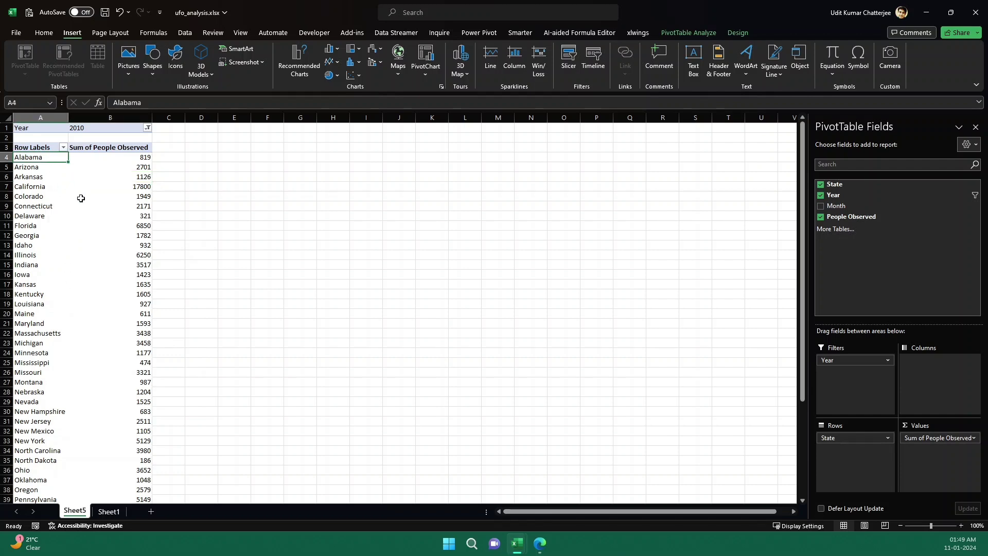
key("Up")
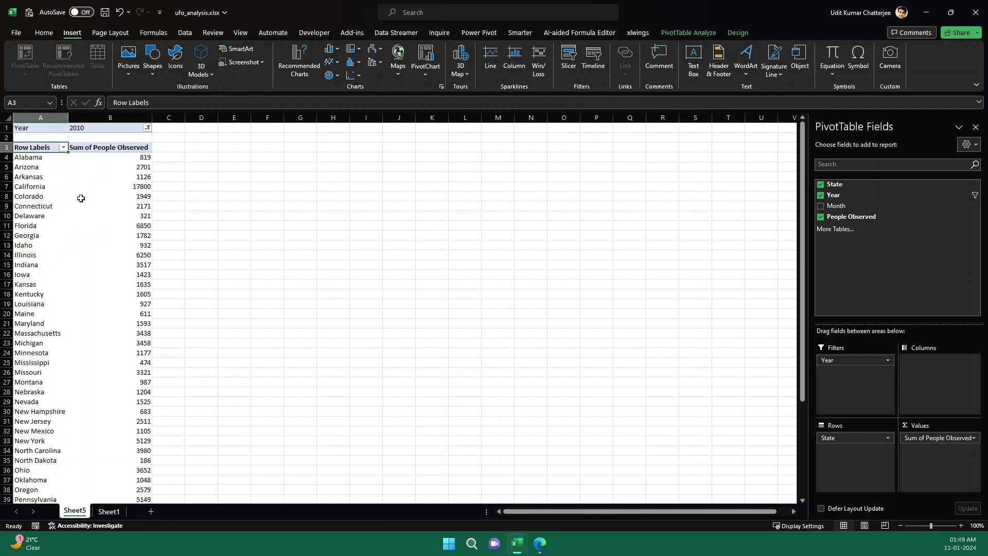
key("shift+Right")
key("ctrl+shift+Down")
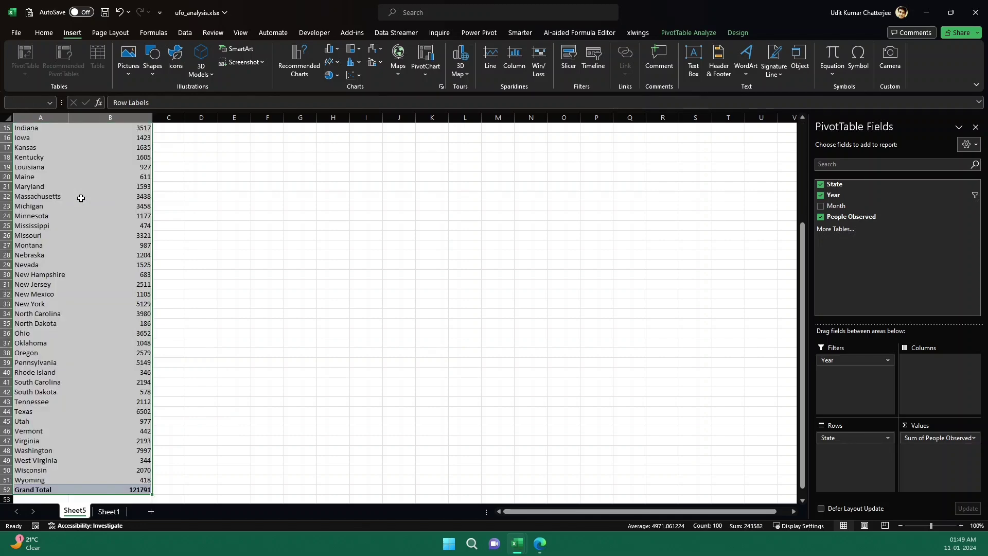
scroll(108, 306, "up", 5)
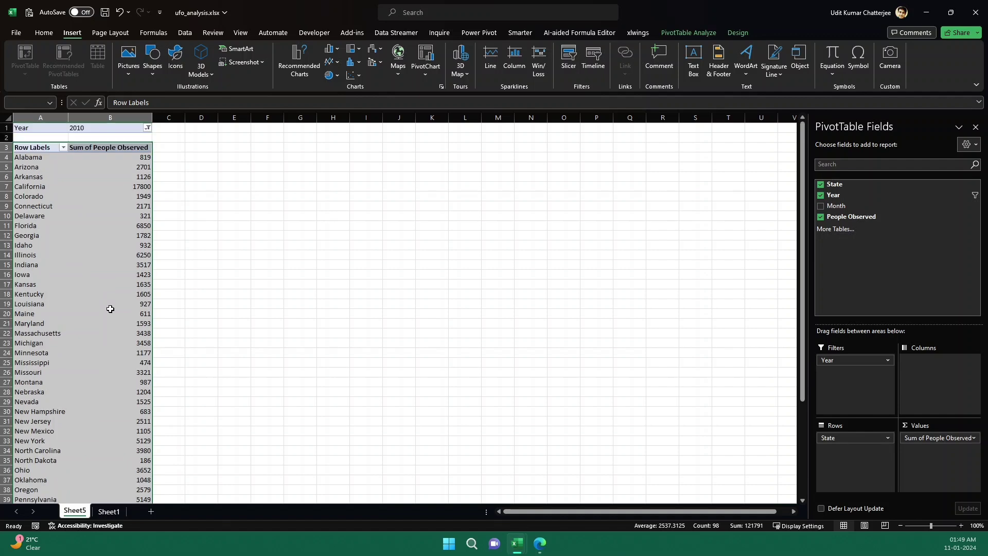
key("ctrl+c")
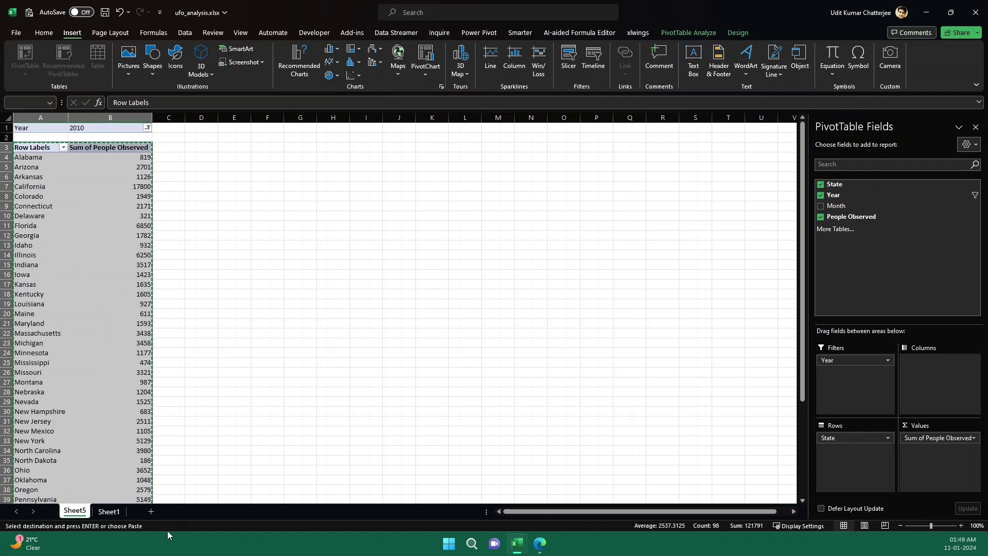
- Add a new Sheet6 and choose cell B3 as the paste destination
left_click(153, 511)
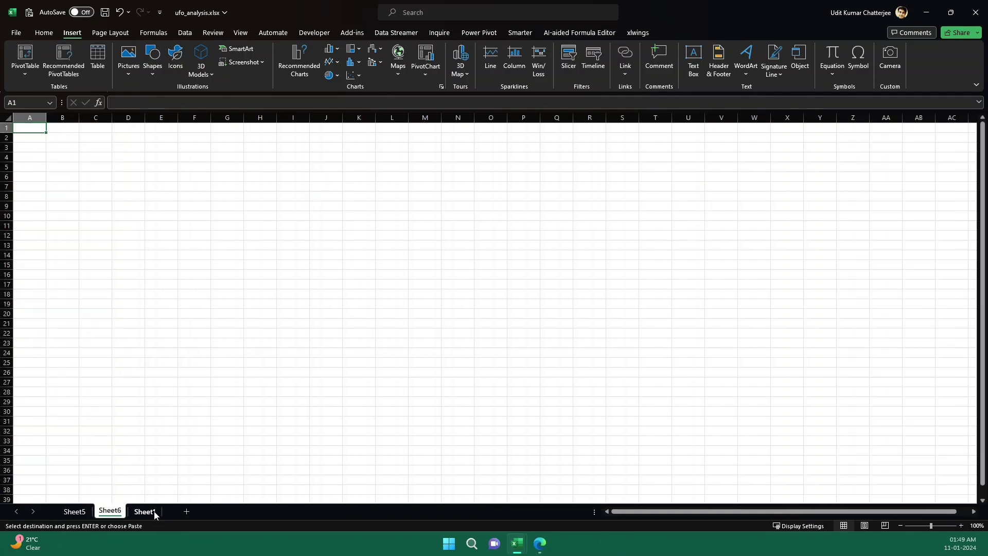
left_click(62, 149)
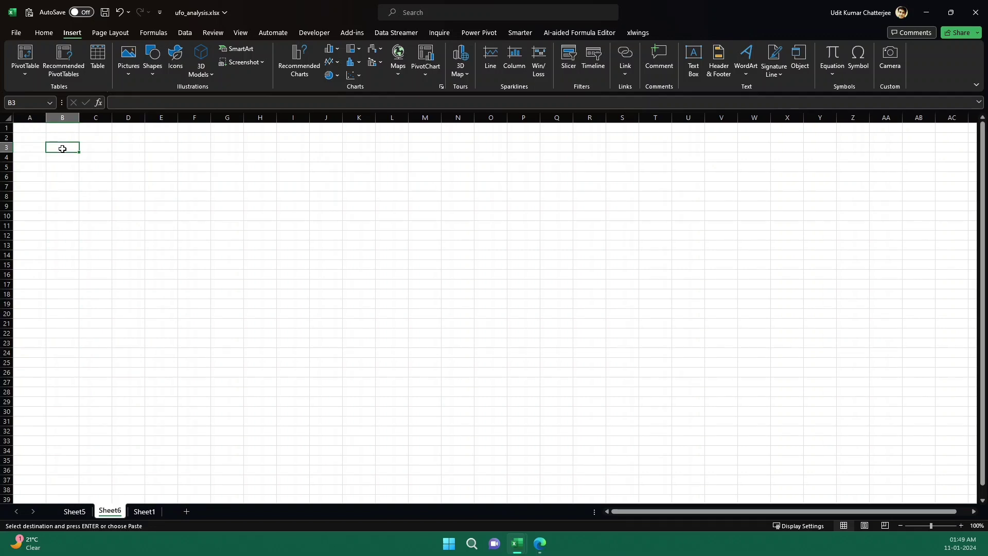
right_click(62, 148)
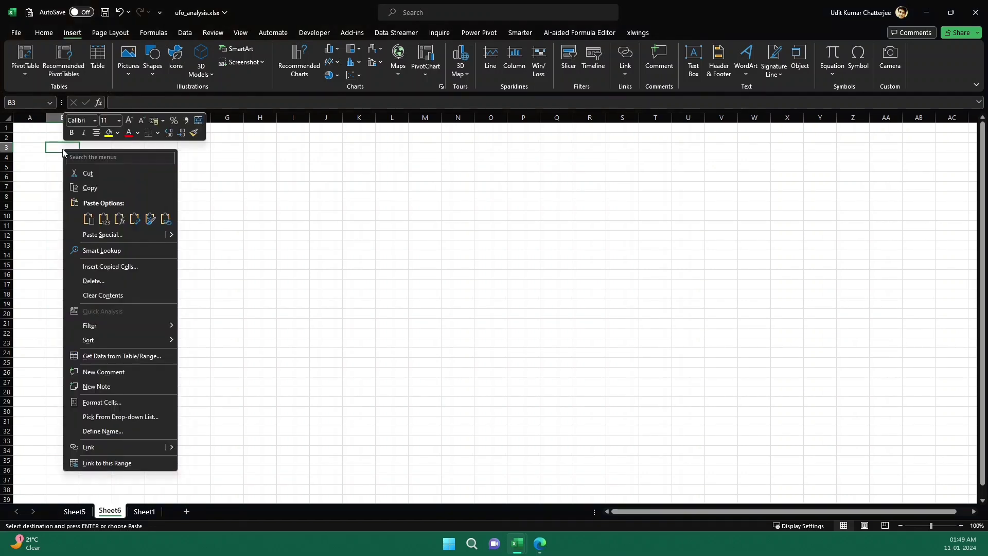
- Paste the state totals into B3 as links and inspect the Idaho and Kansas formulas
left_click(169, 220)
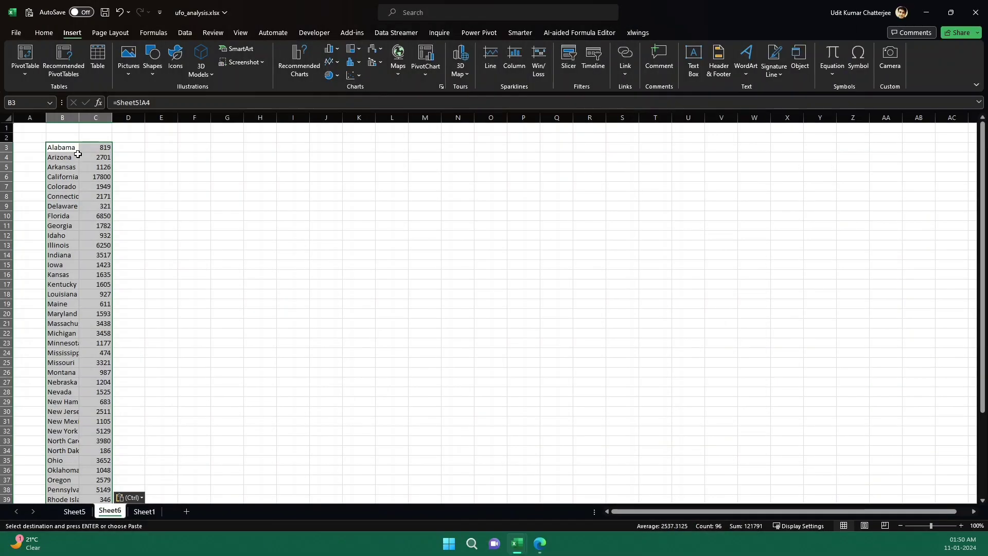
left_click(59, 239)
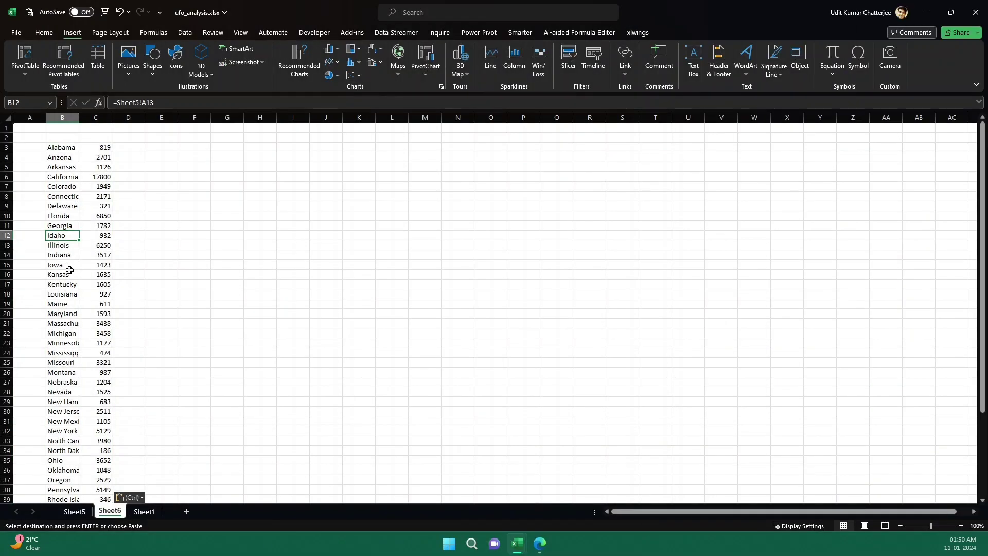
left_click(69, 270)
key("Escape")
key("F2")
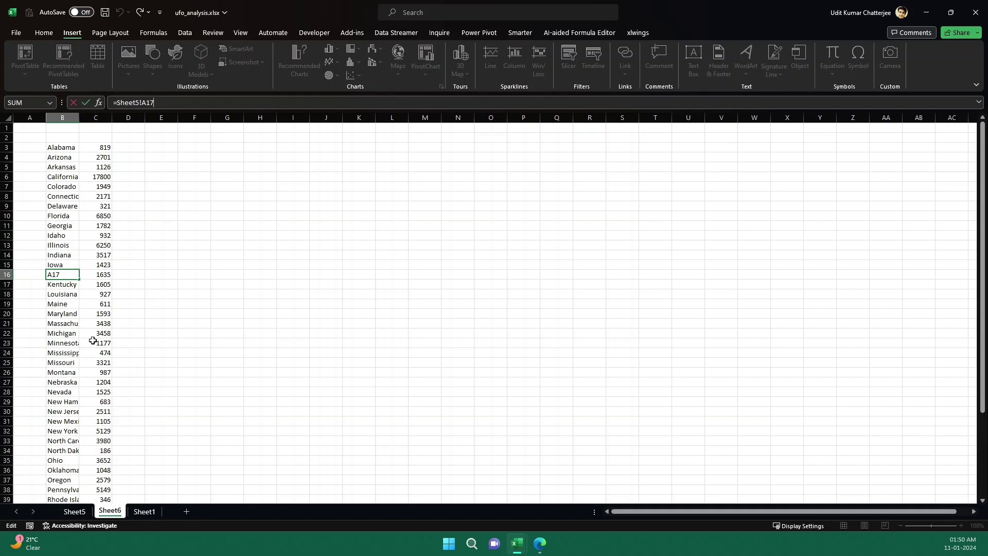
key("Escape")
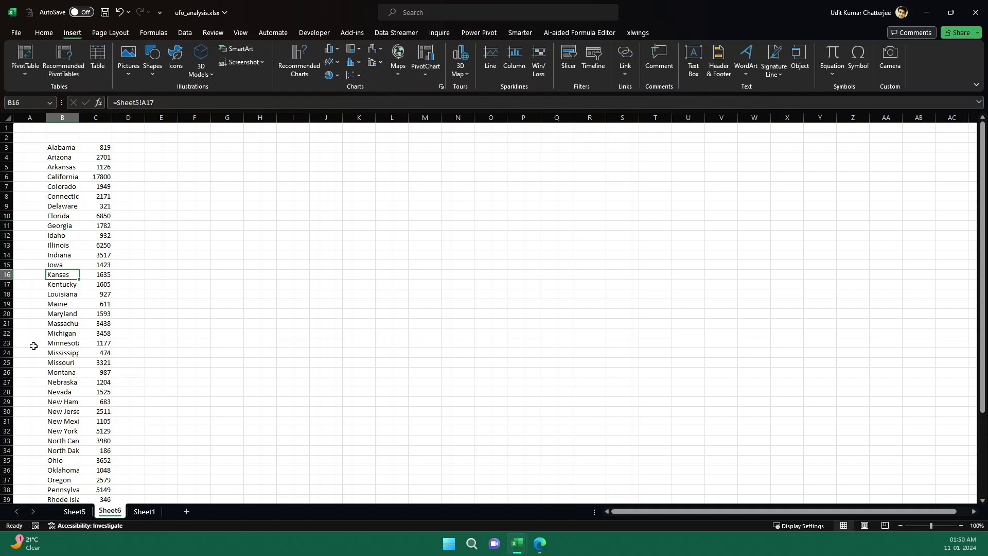
- Spot-check further linked values, including North Carolina and Alabama
left_click(103, 324)
left_click(101, 391)
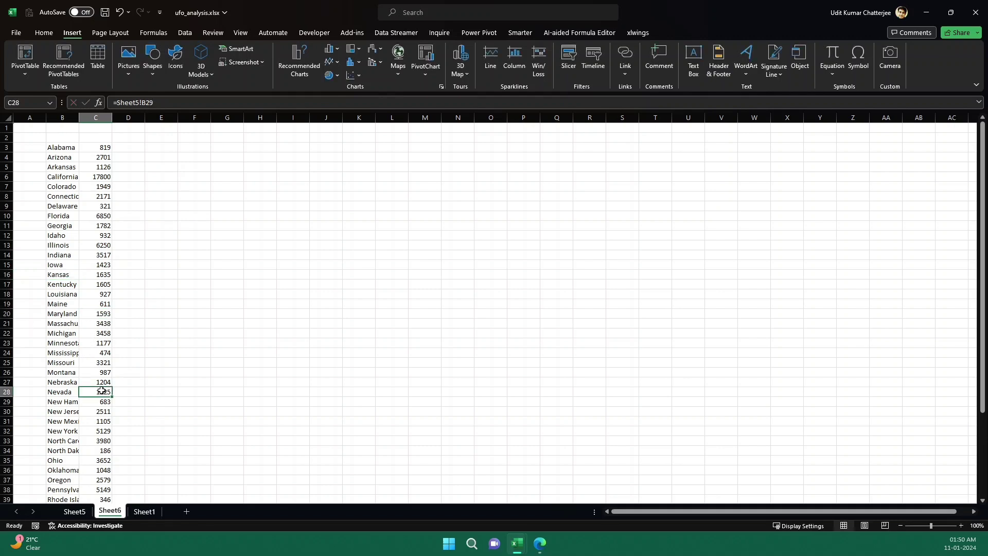
left_click(101, 438)
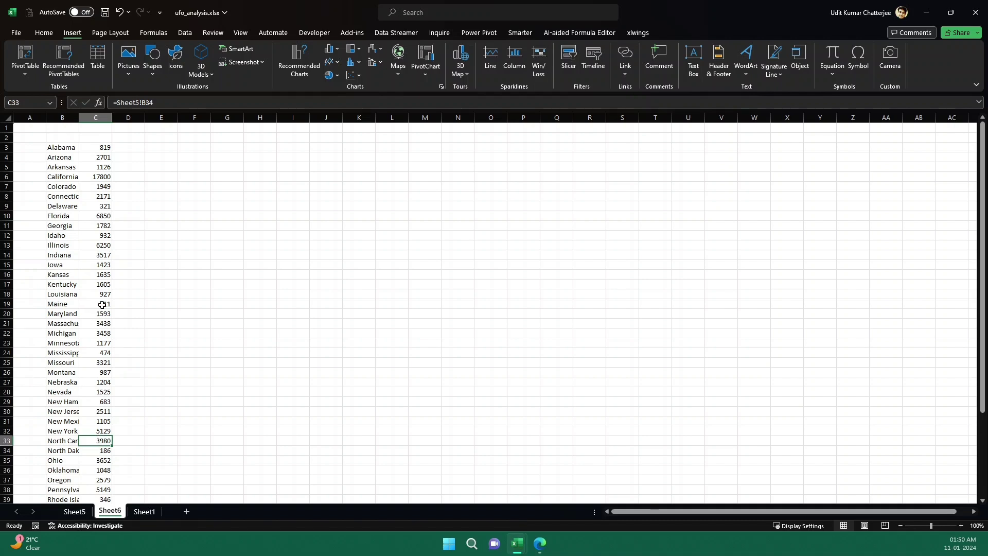
left_click(86, 147)
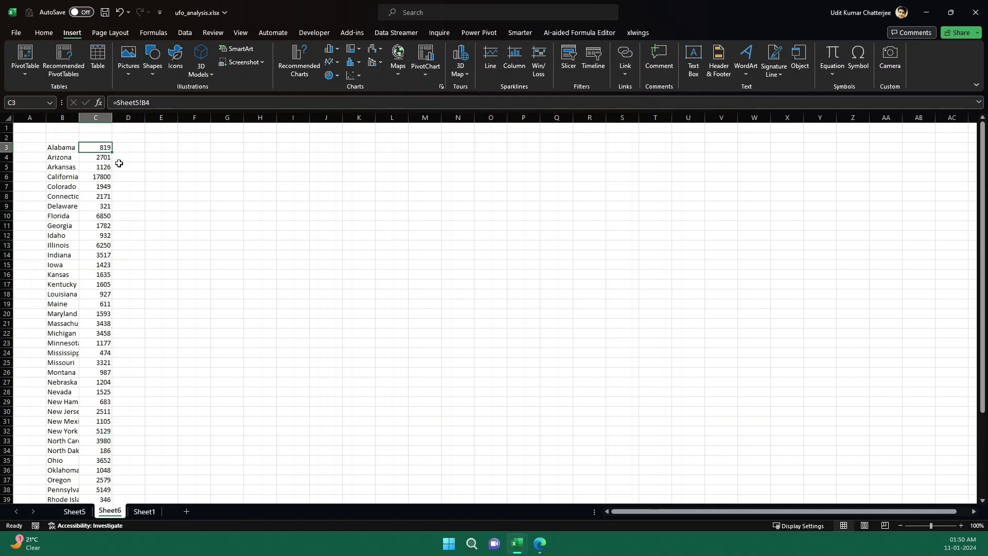
- Change the Sheet5 pivot's Year filter to 2019 and check Alabama's new total
left_click(74, 511)
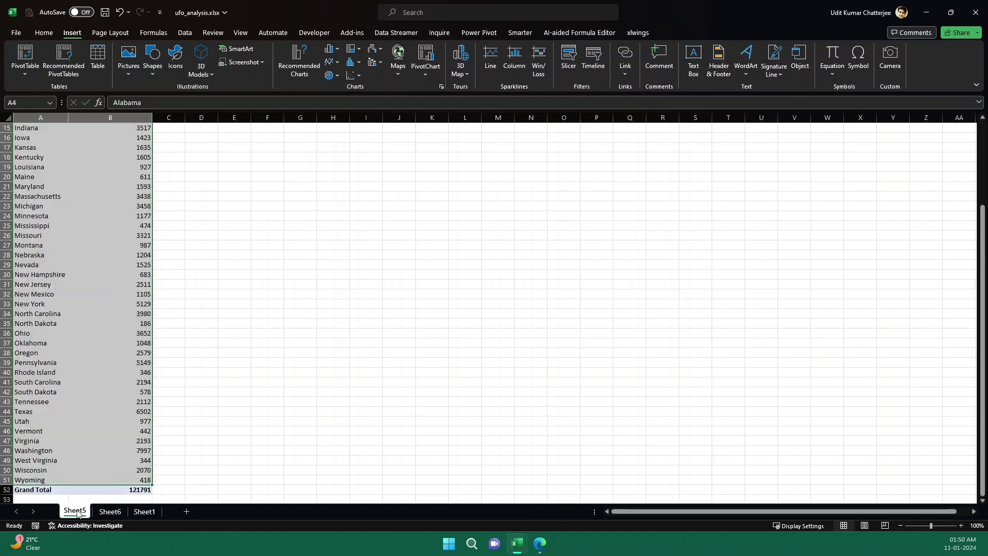
scroll(99, 182, "up", 5)
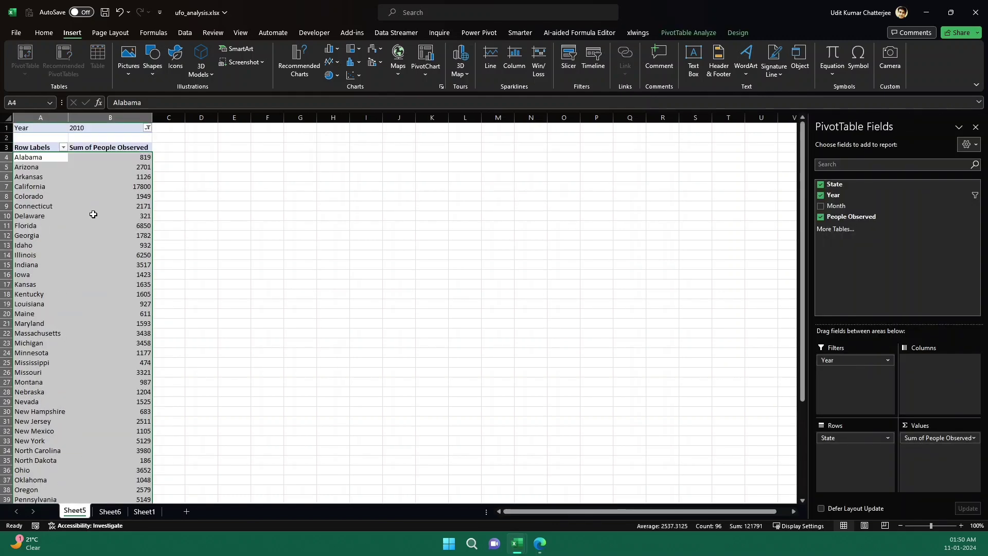
left_click(143, 127)
left_click(148, 127)
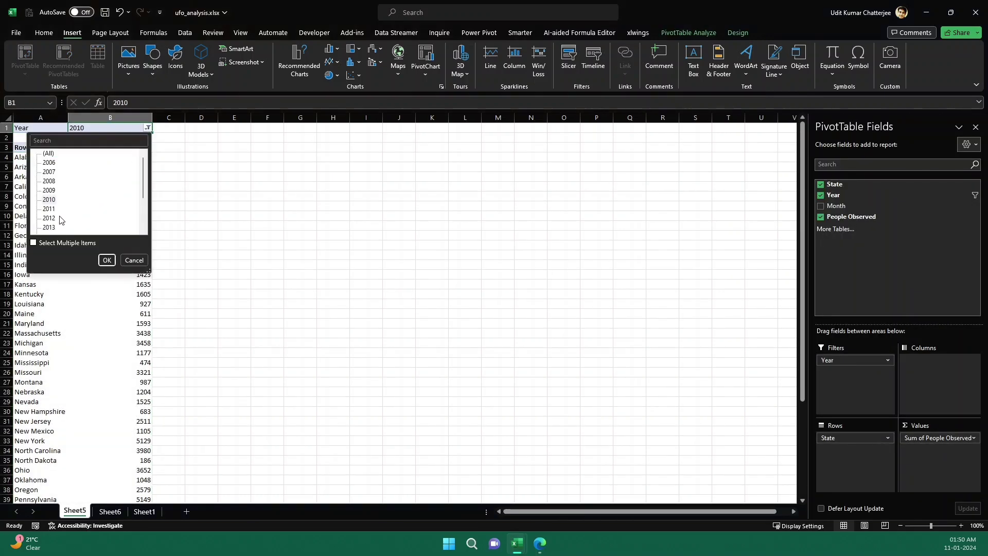
scroll(61, 220, "down", 1)
left_click(49, 227)
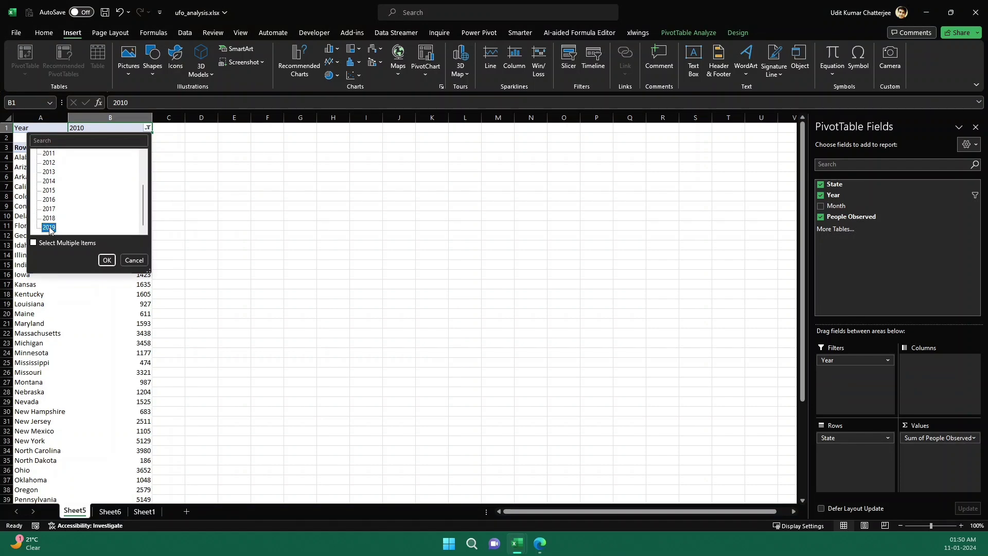
left_click(108, 260)
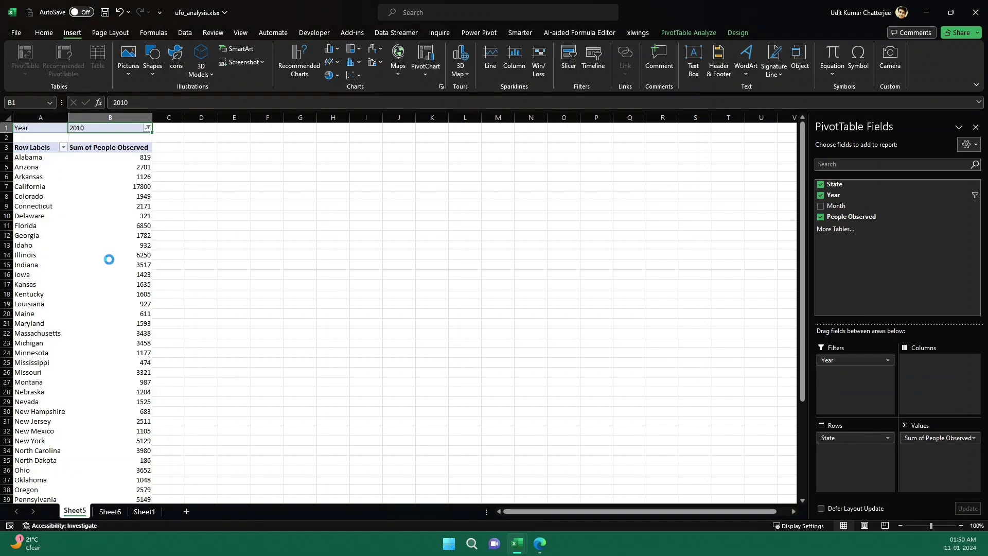
left_click(139, 156)
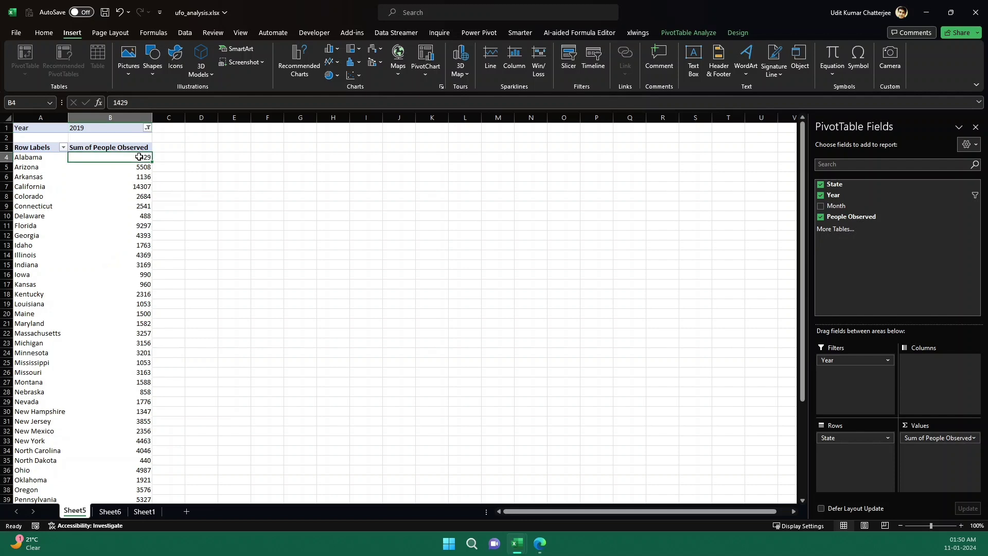
- Go to Sheet6 and select the linked state rows B3:C24
left_click(110, 511)
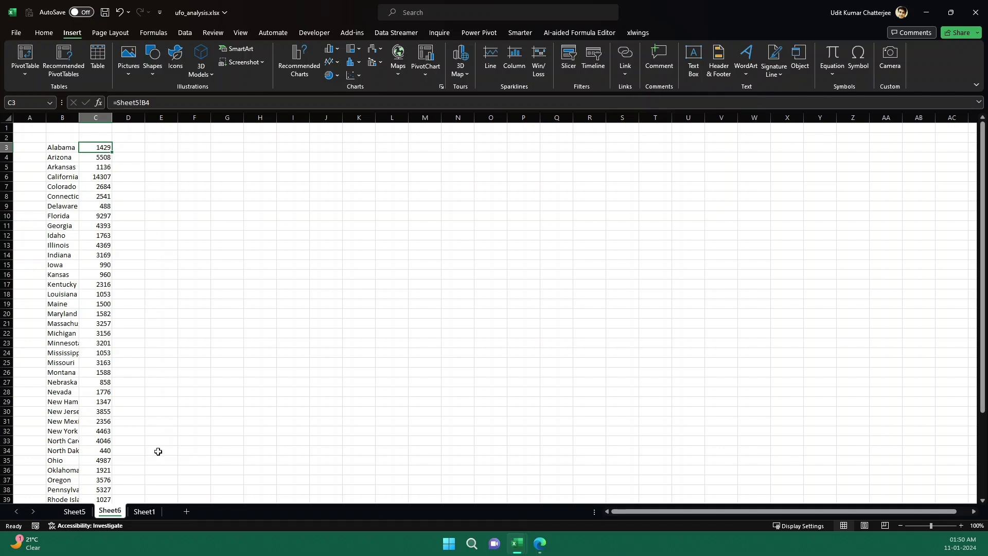
left_click_drag(131, 322, 100, 353)
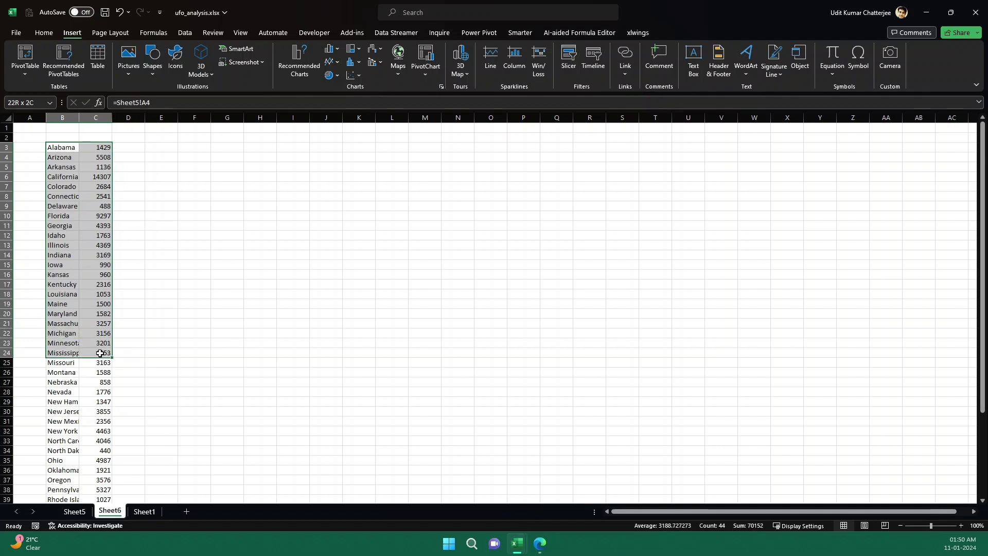
left_click_drag(100, 353, 100, 353)
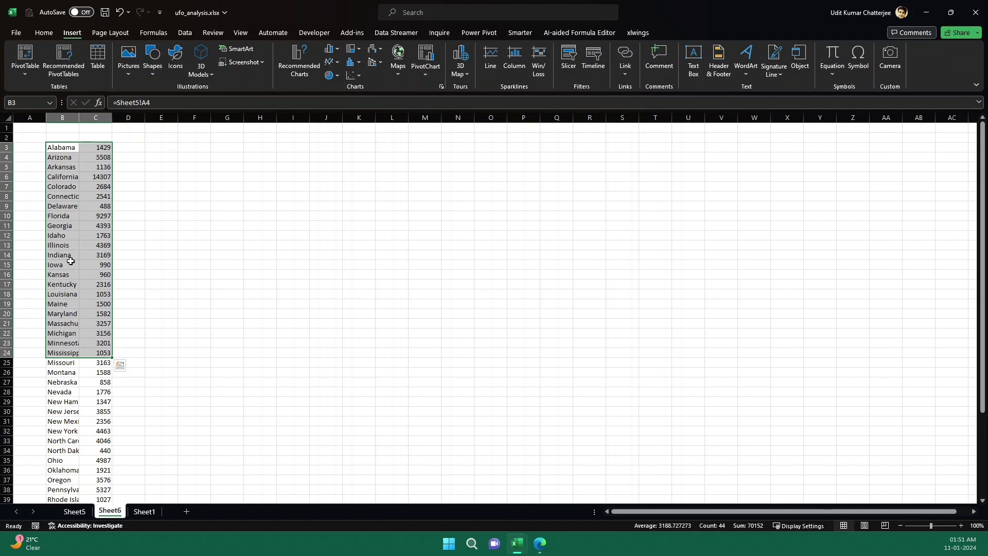
- Enter headers 'State' in B2 and 'People Observed' in C2, then select B2:C50
left_click(62, 137)
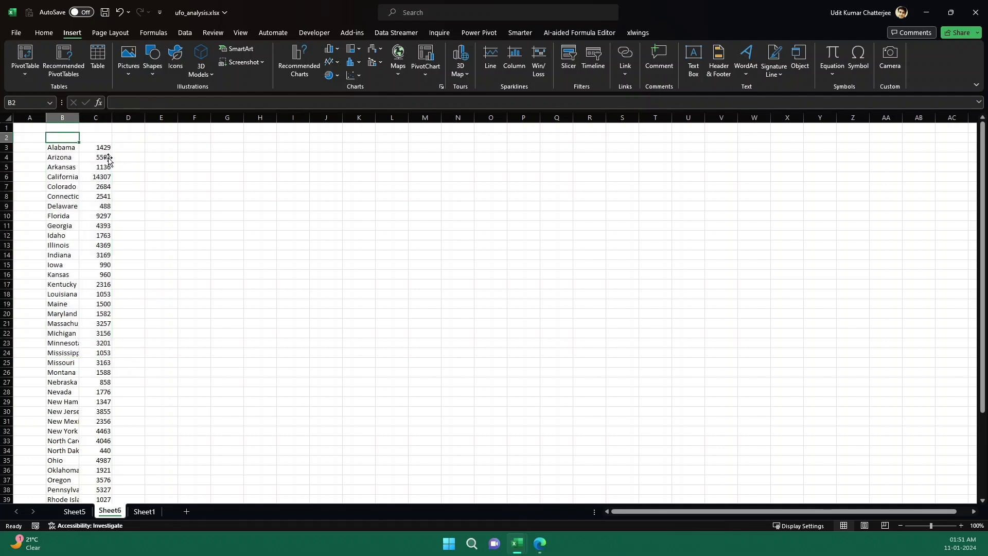
type("State")
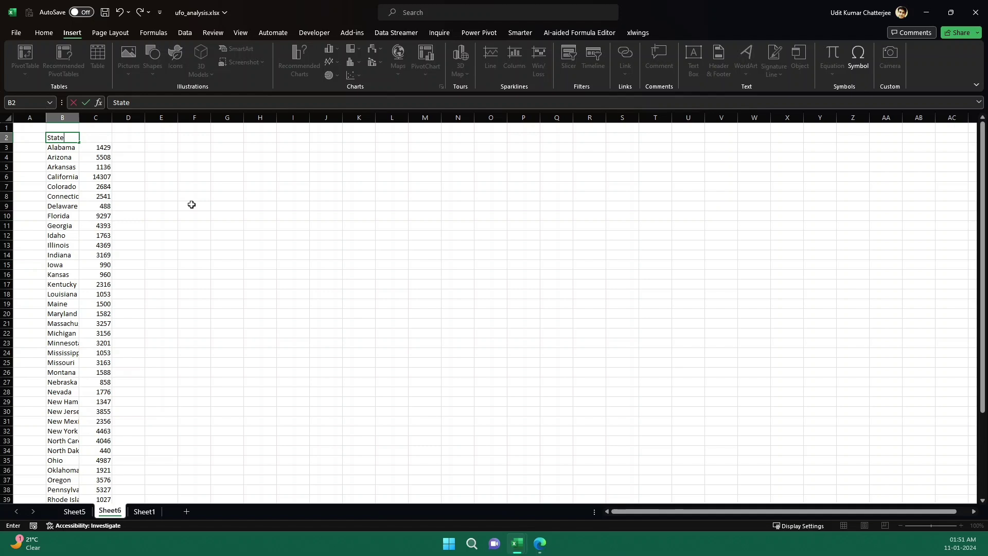
key("Tab")
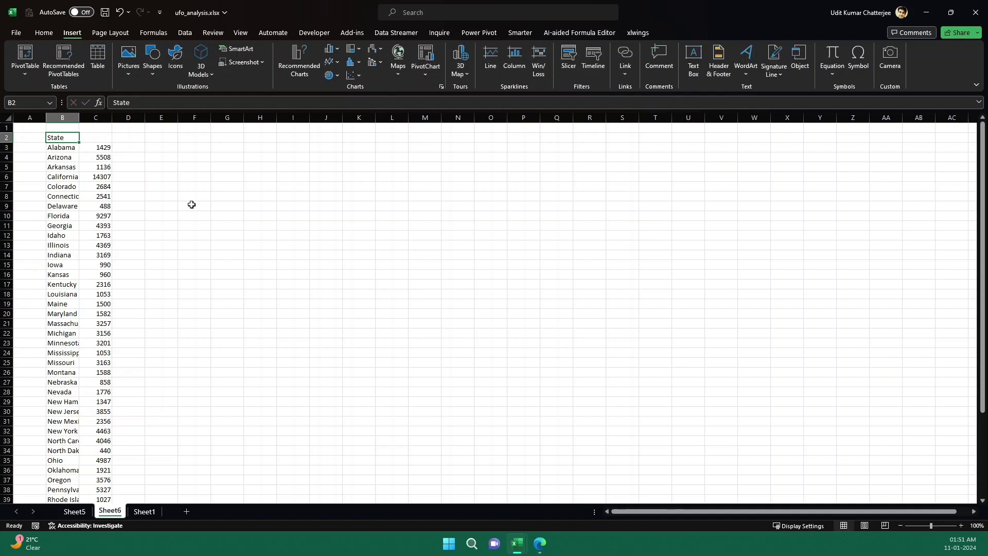
type("Peopl")
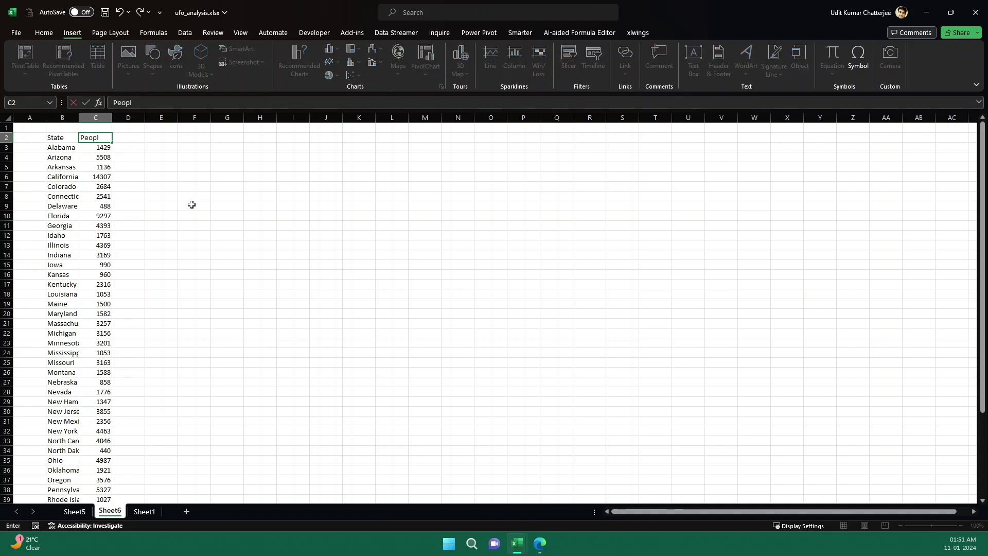
type("e Observed")
key("Return")
key("Up")
key("Left")
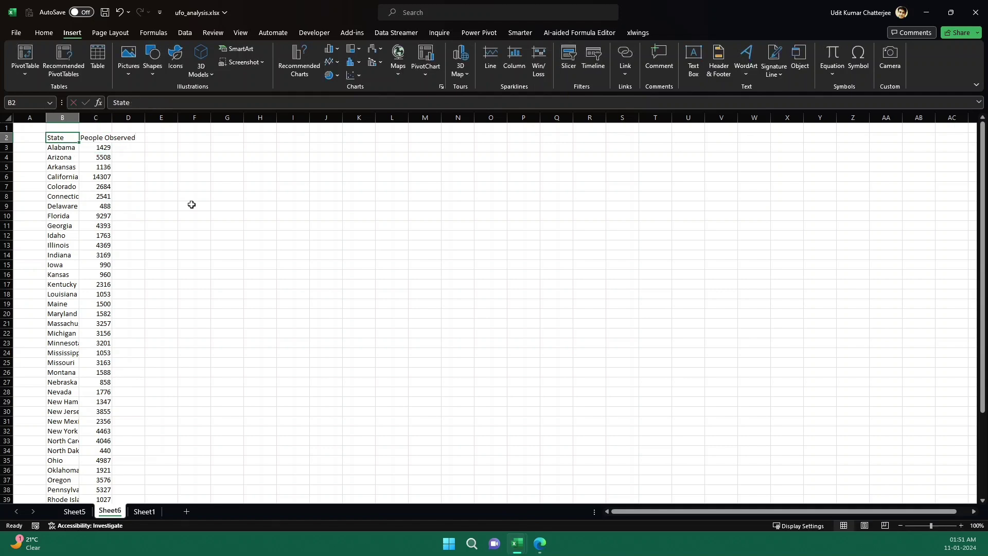
key("shift+Right")
key("ctrl+shift+Down")
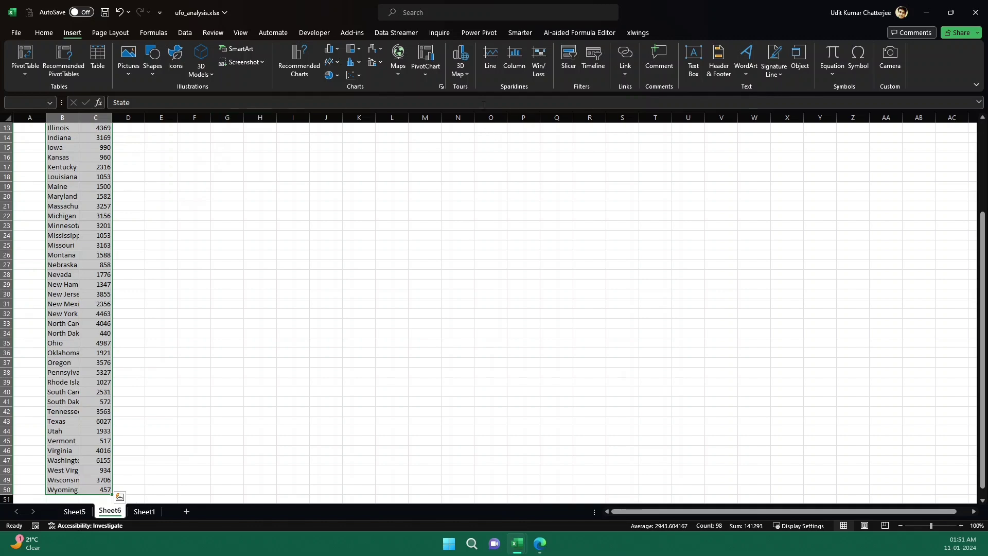
- Insert a Filled Map of the selected state totals and move it beside the table
left_click(399, 76)
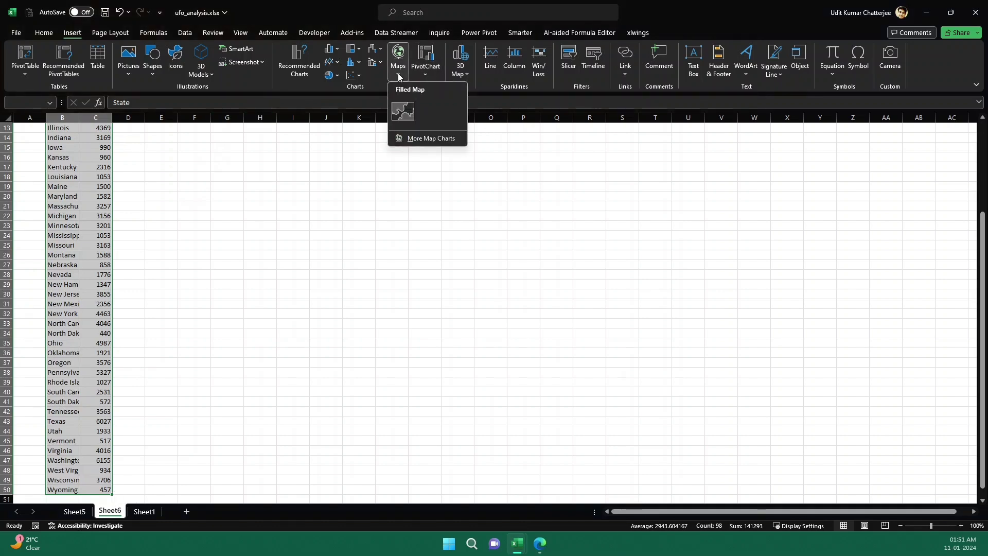
left_click(403, 110)
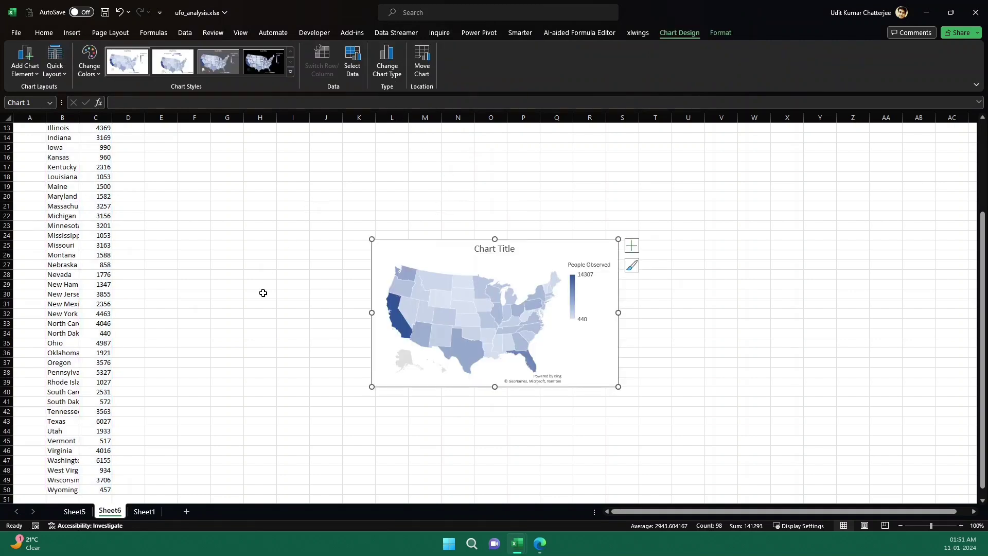
scroll(263, 292, "up", 3)
left_click_drag(520, 319, 405, 176)
scroll(549, 334, "up", 2)
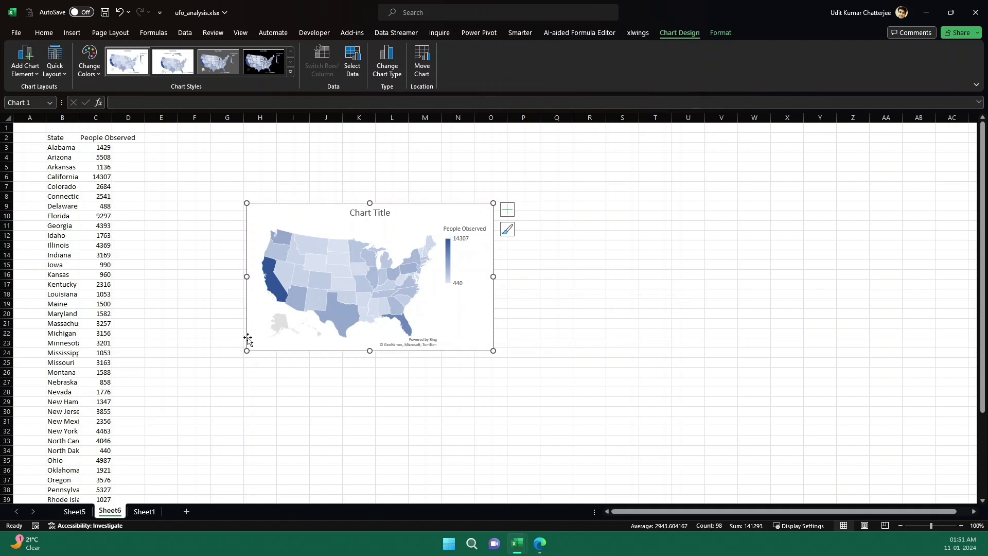
- Try several map chart styles and settle on the first one with the legend on the right
left_click(290, 76)
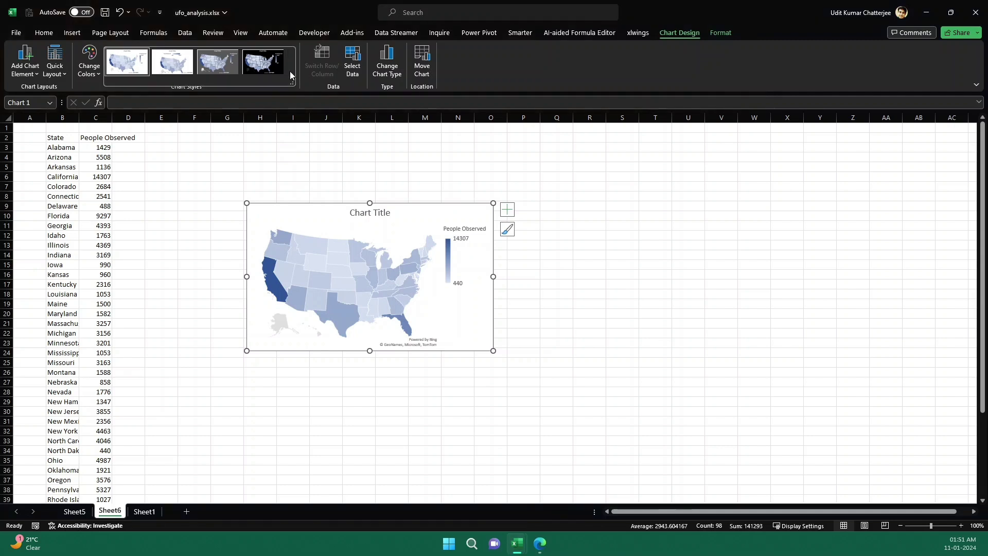
left_click(227, 70)
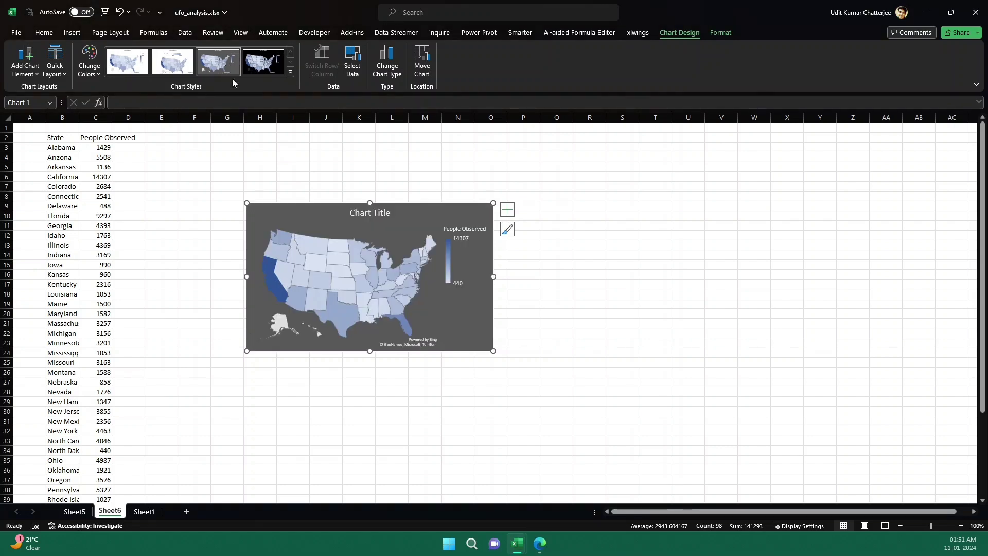
left_click(267, 72)
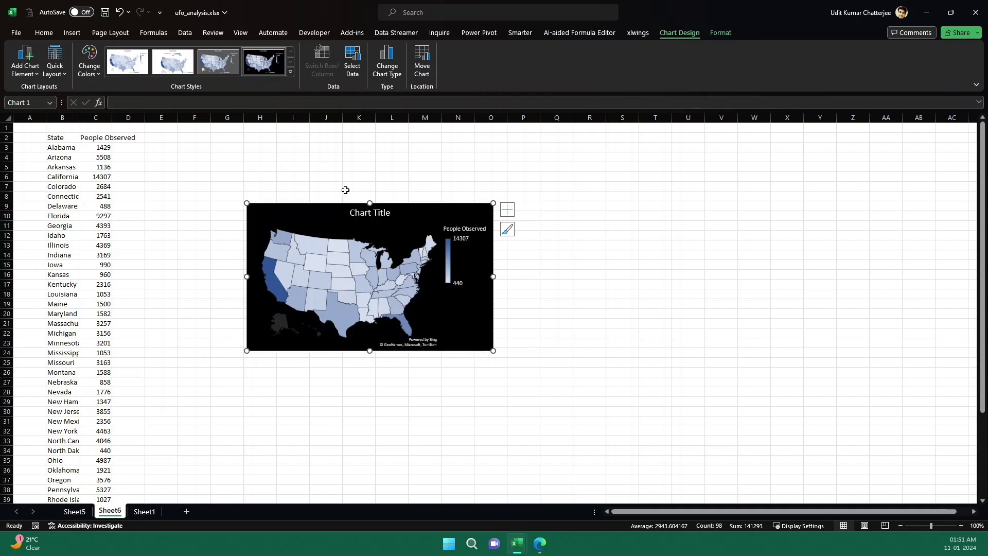
left_click(182, 66)
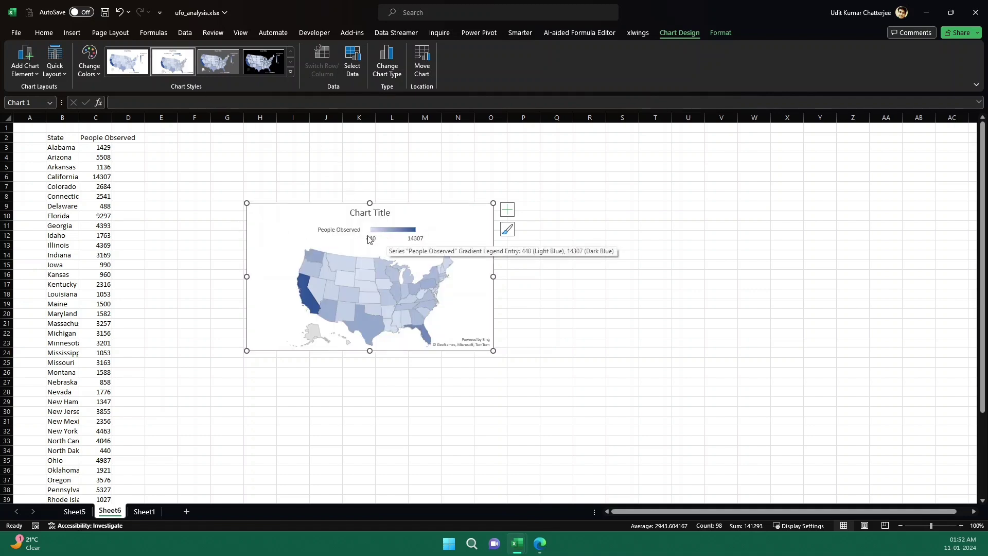
left_click(141, 72)
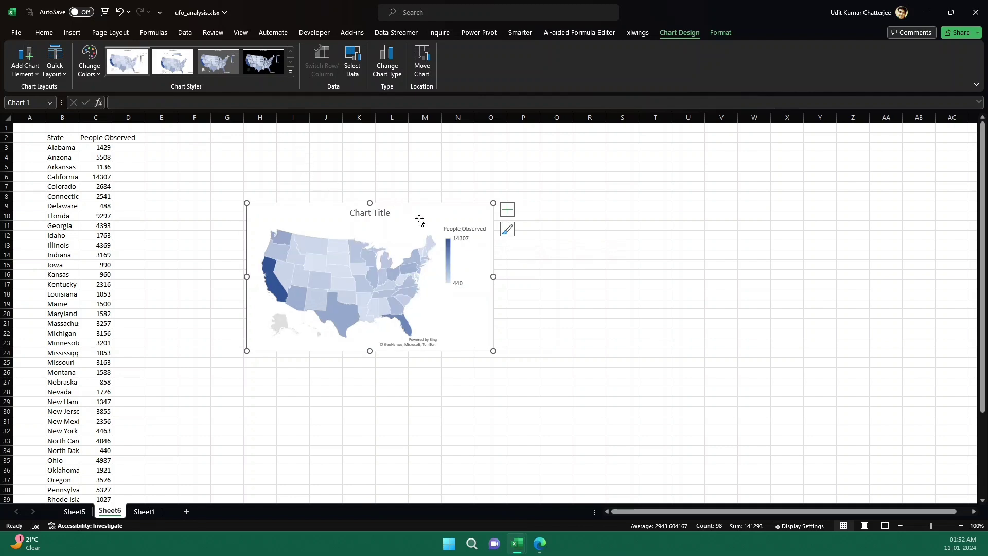
- Delete the map's chart title and legend, enlarge the chart, and return to Sheet5
left_click(371, 214)
key("Delete")
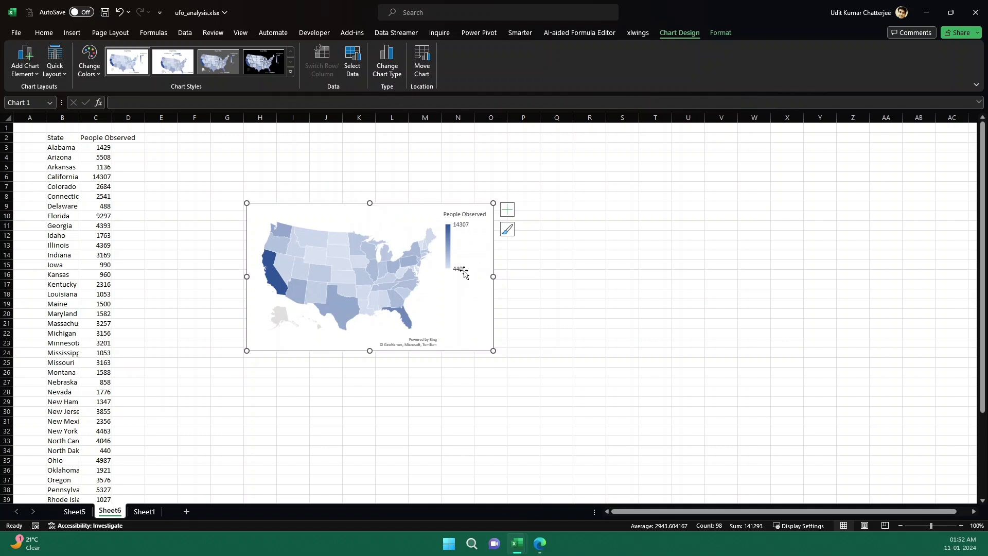
left_click(461, 253)
key("Delete")
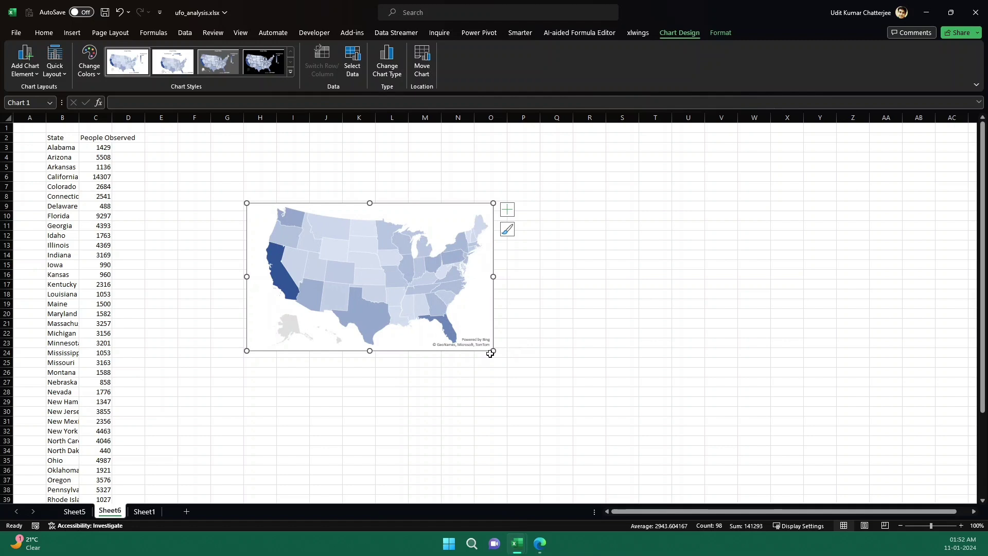
left_click_drag(493, 350, 518, 382)
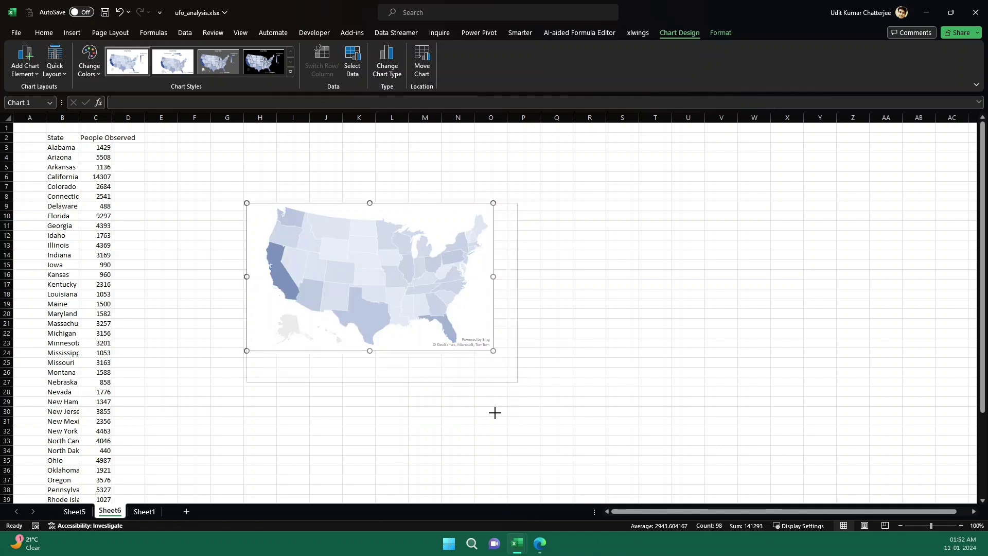
left_click(75, 512)
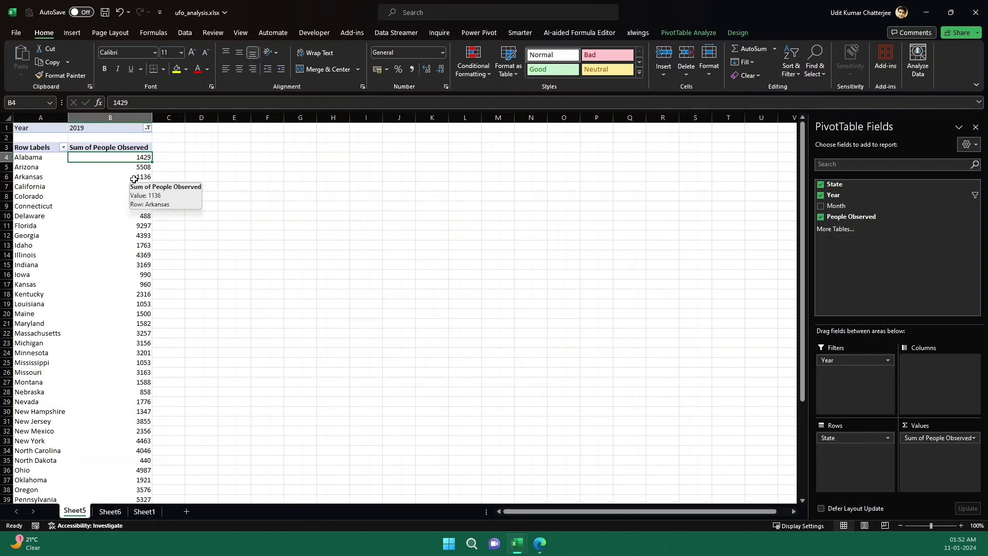
- Insert a Year slicer for the Sheet5 pivot table and drag it up and to the left
left_click(108, 175)
left_click(52, 155)
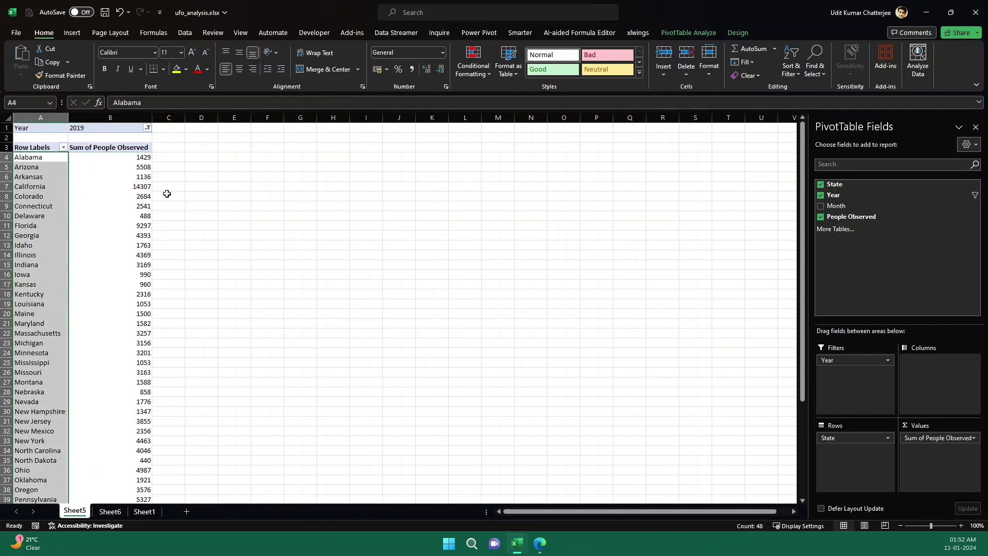
left_click(82, 35)
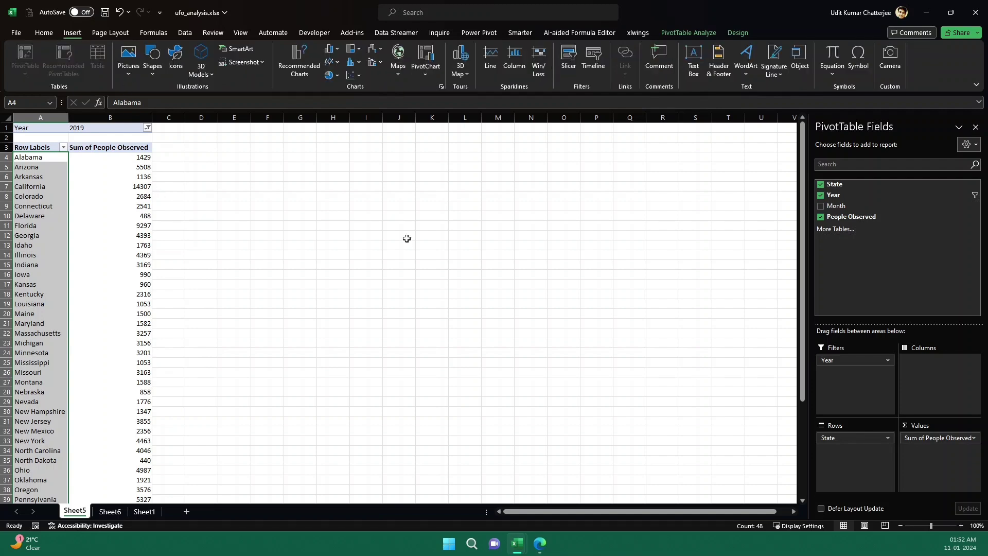
left_click(564, 70)
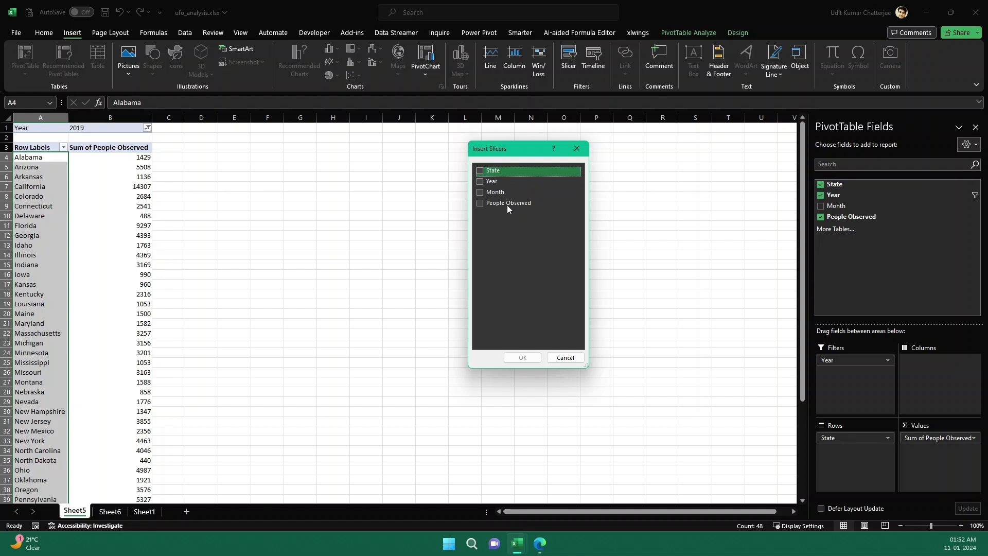
left_click(481, 183)
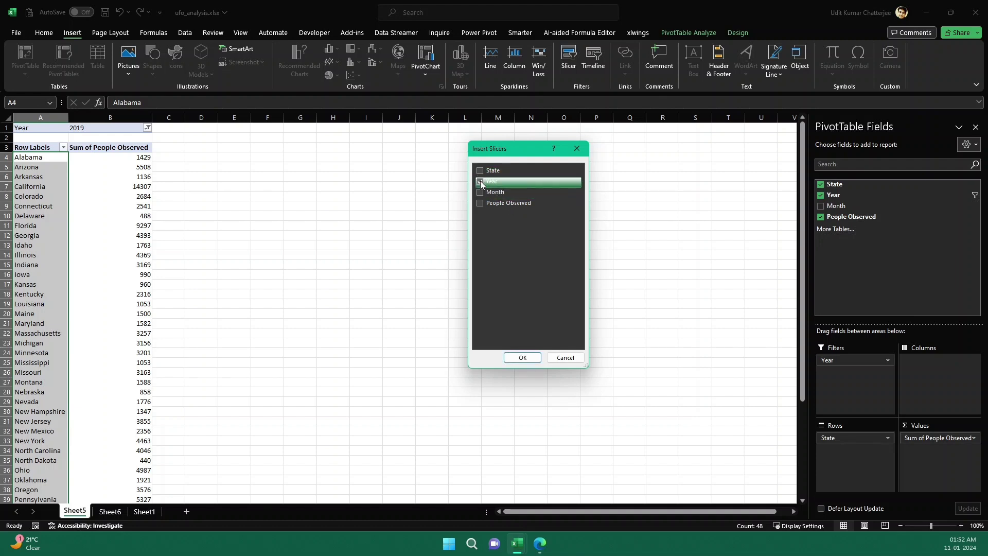
left_click(523, 359)
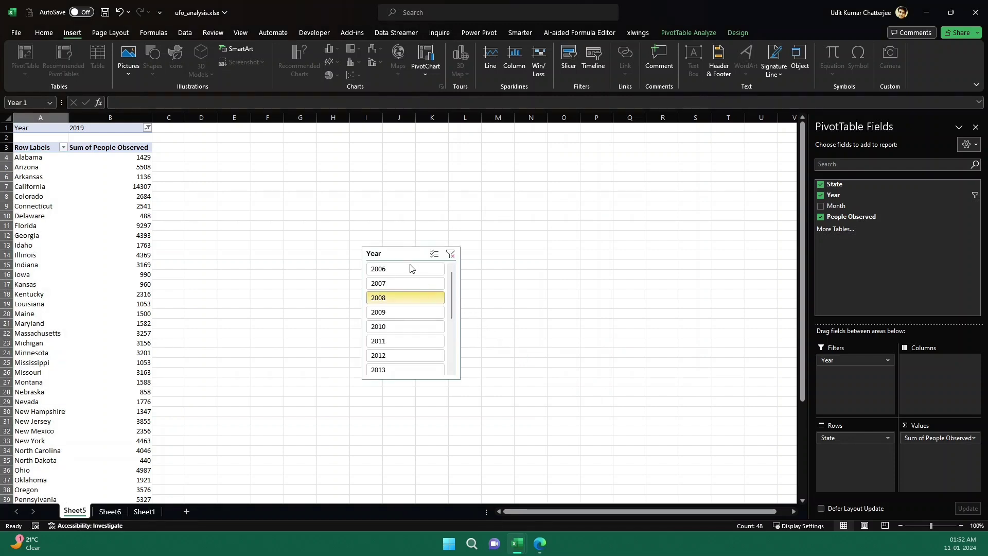
left_click_drag(407, 250, 338, 186)
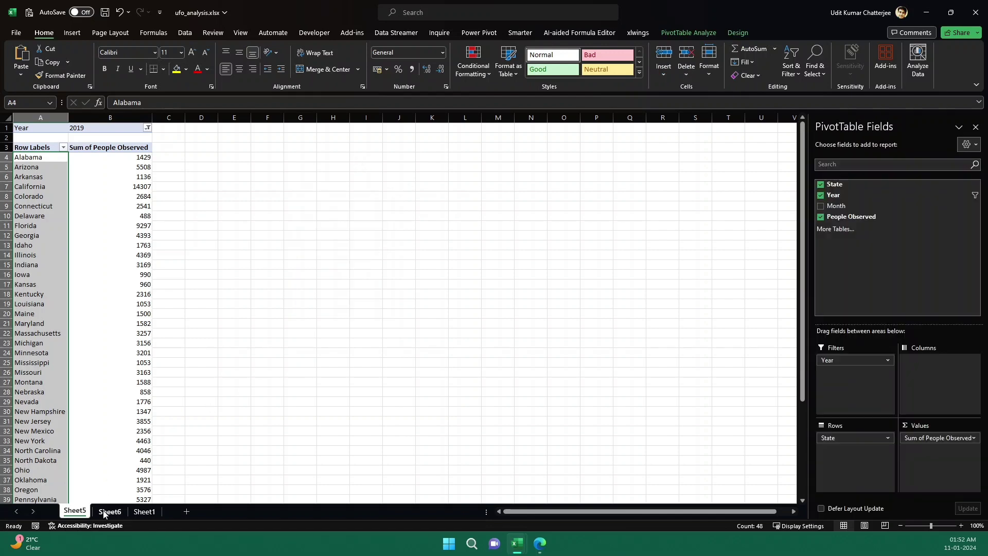
- Paste the Year slicer at cell Q9 on Sheet6, then pick 2008 and finally 2009
left_click(109, 512)
left_click(561, 207)
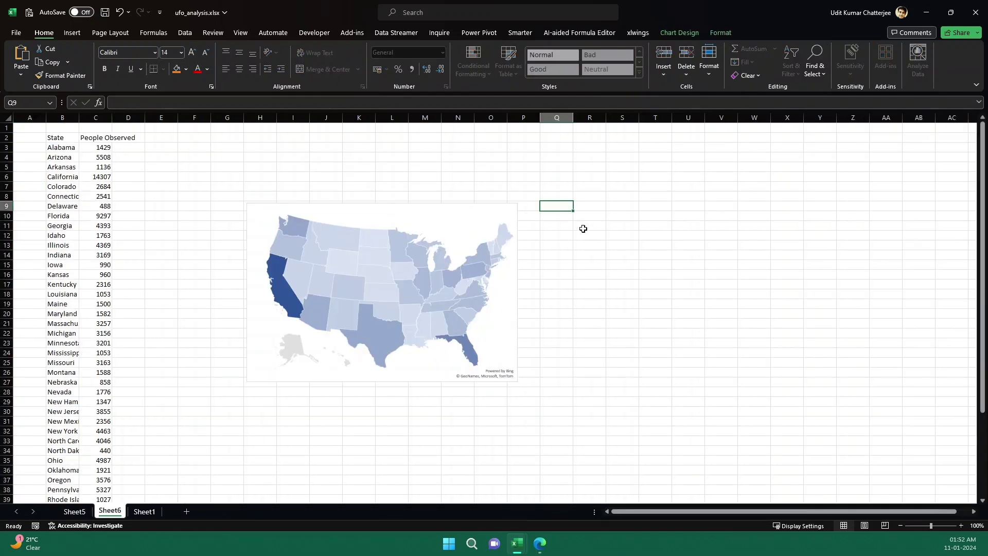
key("ctrl+v")
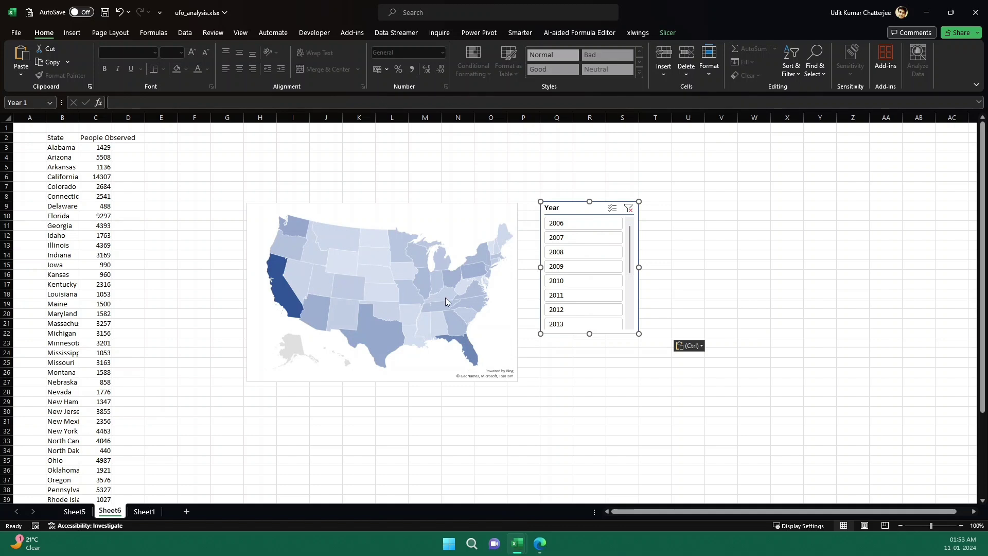
left_click(572, 251)
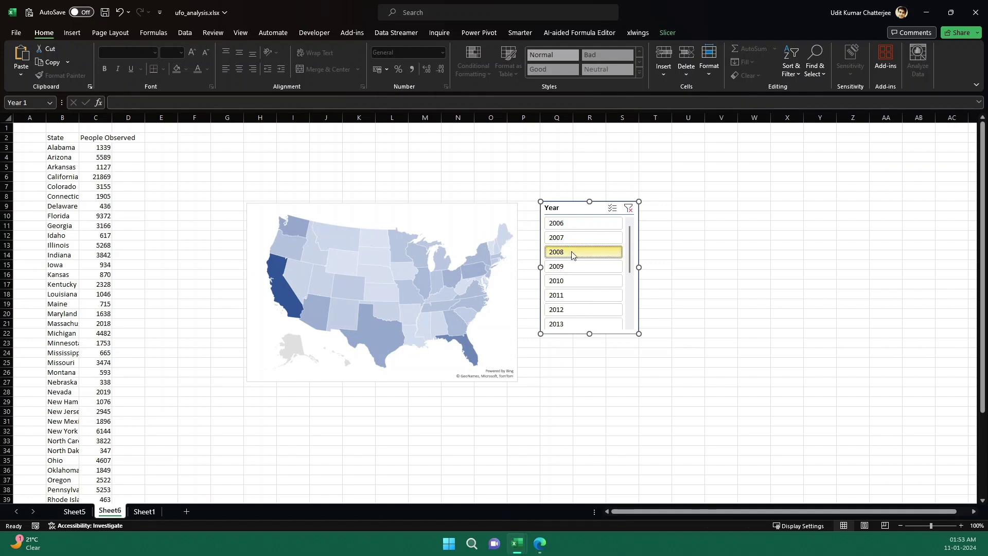
left_click(569, 266)
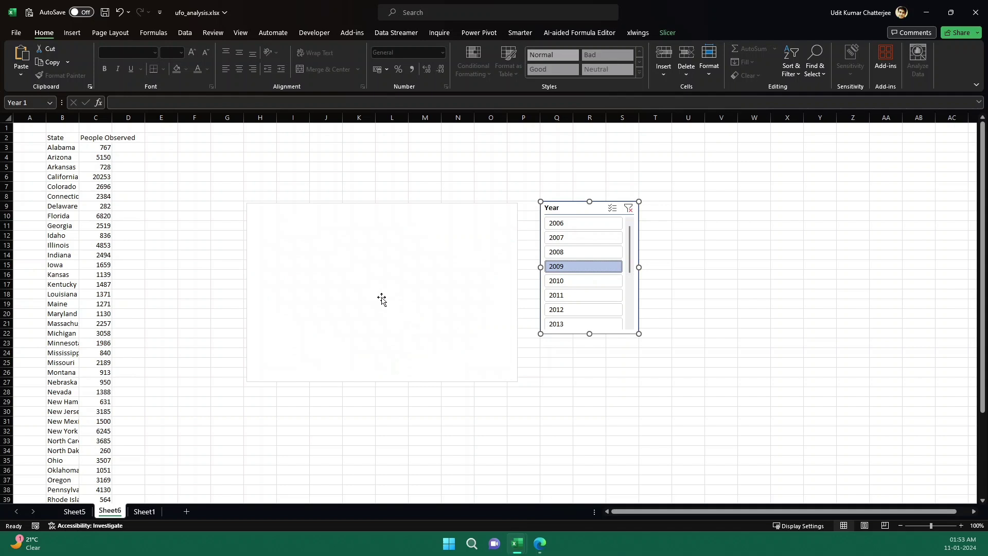
- Turn on data labels for the US map chart, e.g. California showing 20253
left_click(416, 211)
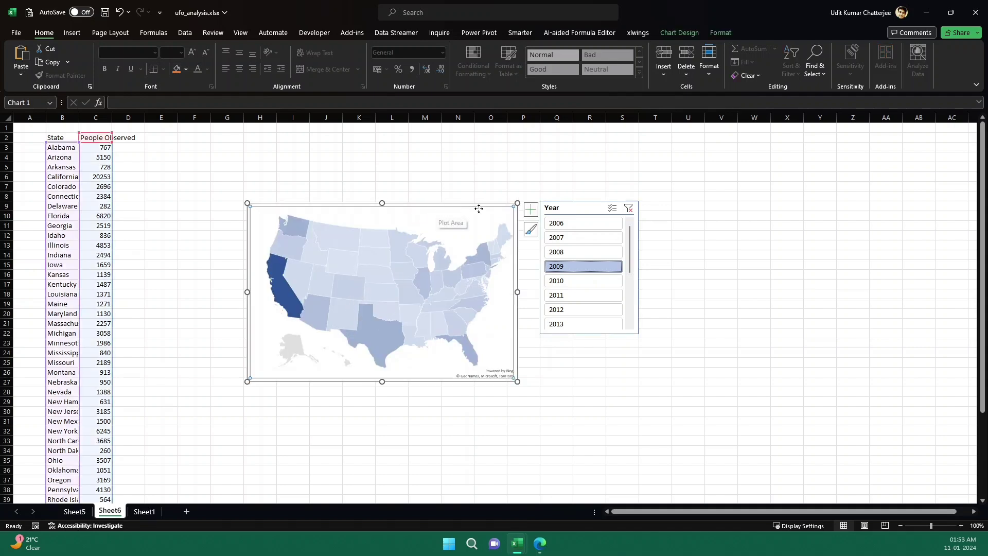
left_click(531, 210)
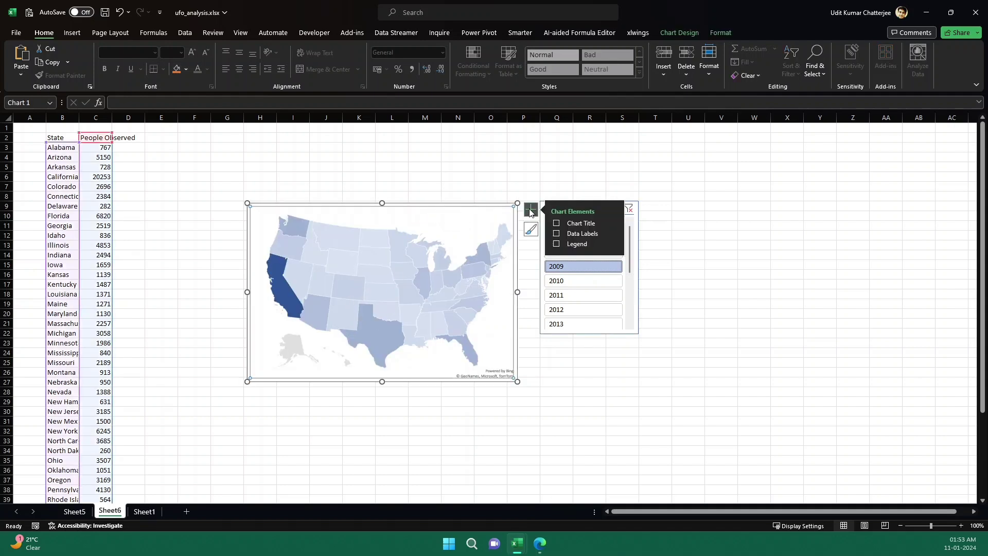
left_click(557, 234)
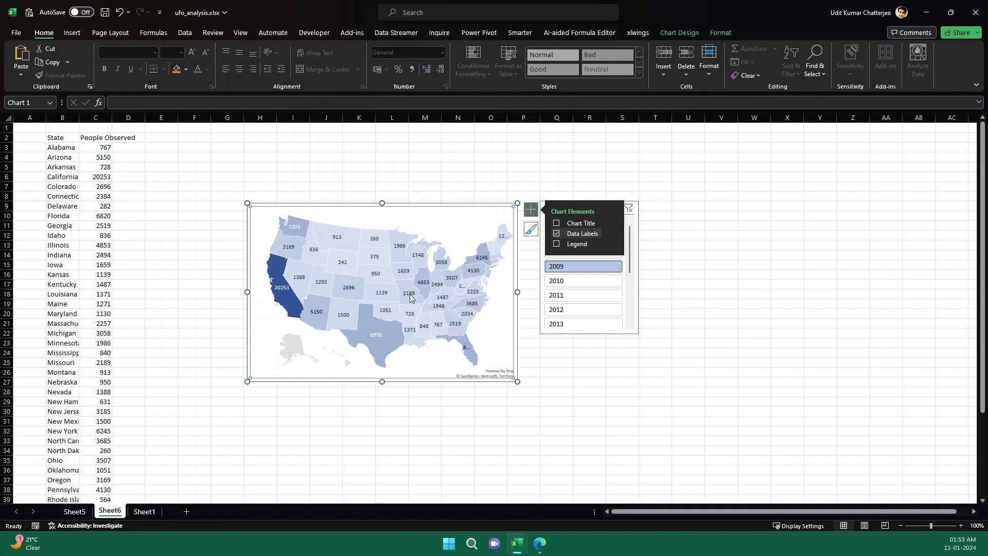
left_click(598, 353)
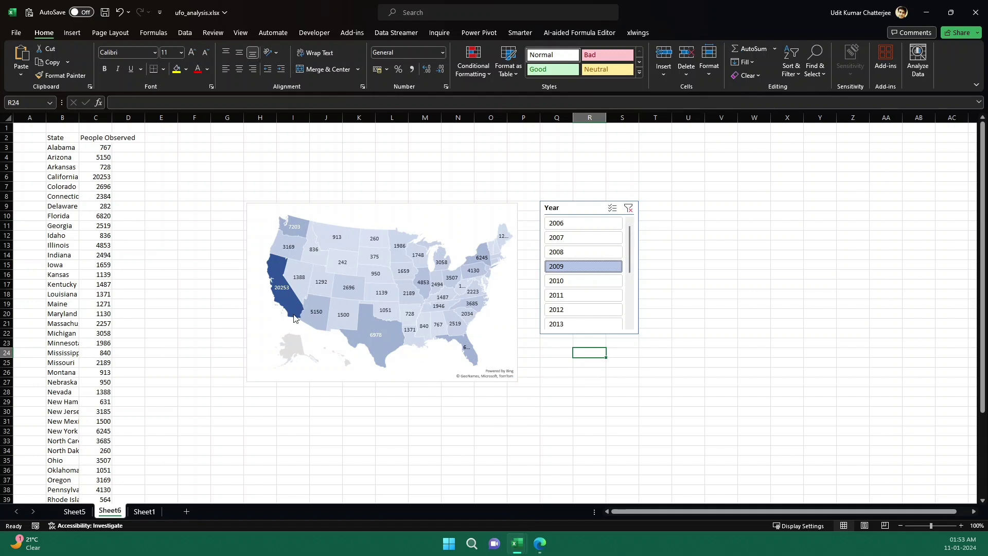
- Pick 2010 and then 2012 in the Year slicer, checking states like Alabama 2303 and California 25529
left_click(567, 280)
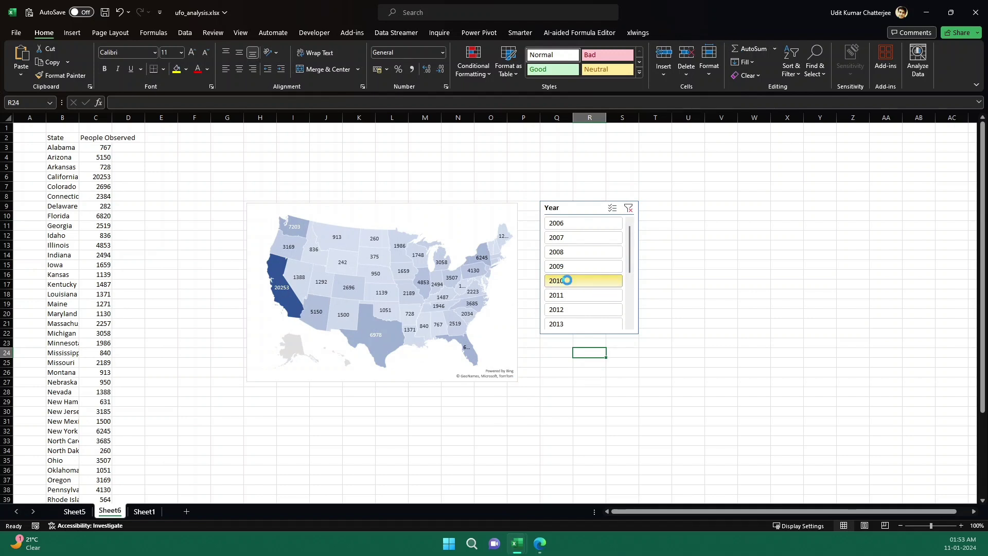
left_click(565, 308)
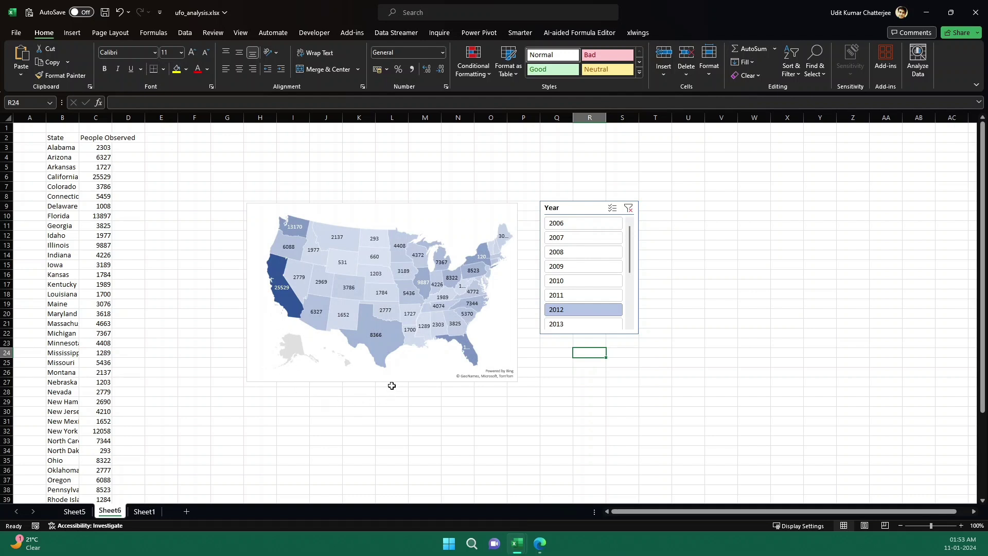
mouse_move(369, 329)
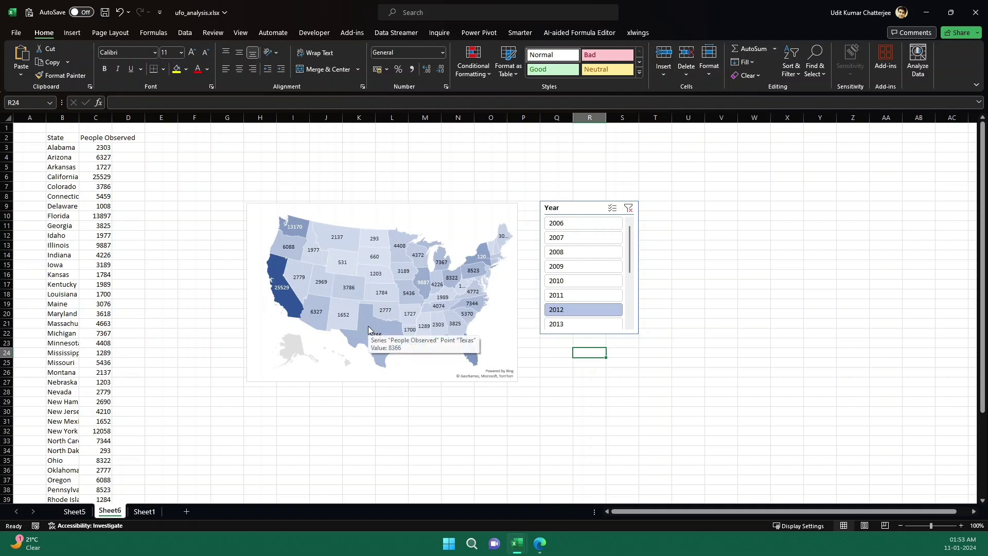
mouse_move(286, 303)
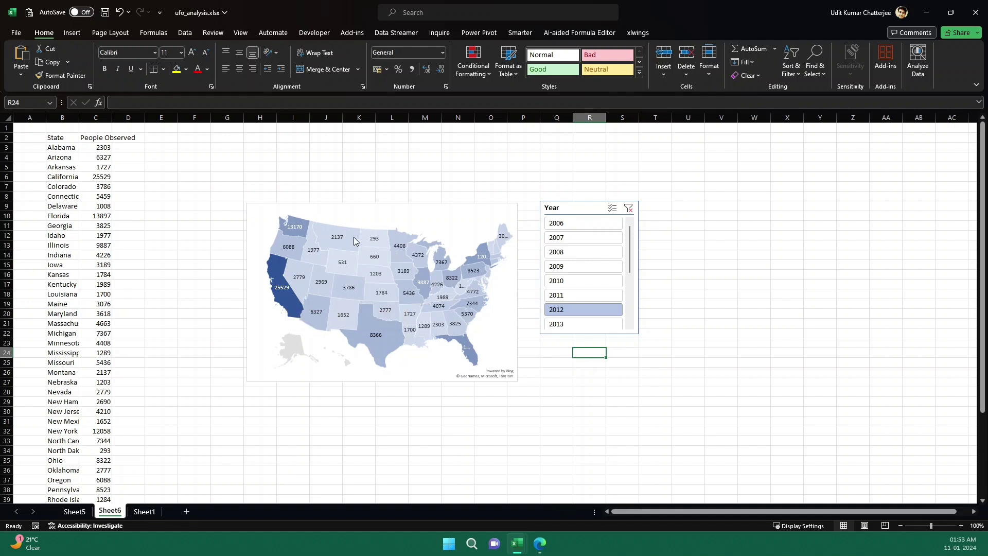
mouse_move(378, 242)
mouse_move(493, 257)
mouse_move(421, 343)
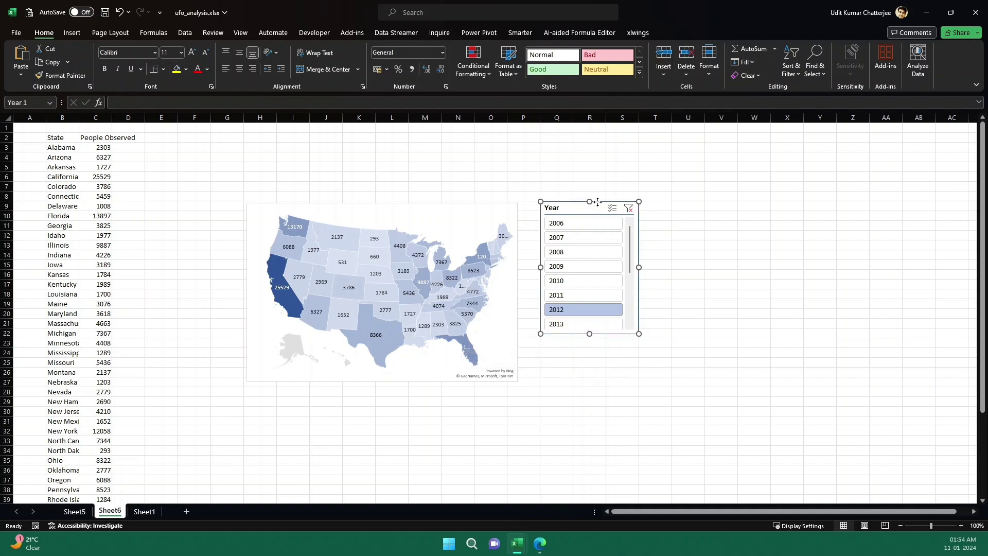
- Nudge the Year slicer right and open Format Plot Area for the US map chart
left_click_drag(588, 206, 621, 197)
left_click(394, 218)
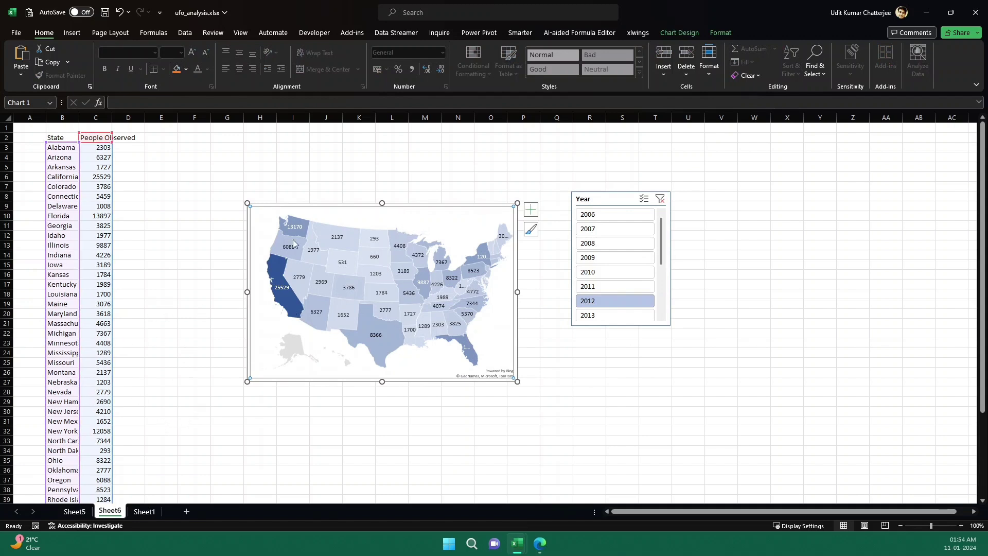
right_click(424, 221)
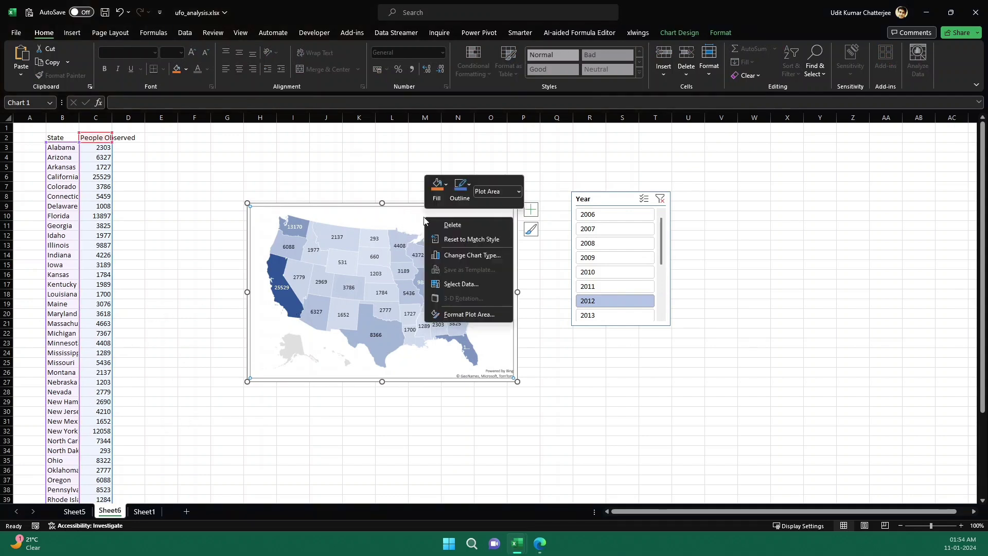
left_click(469, 315)
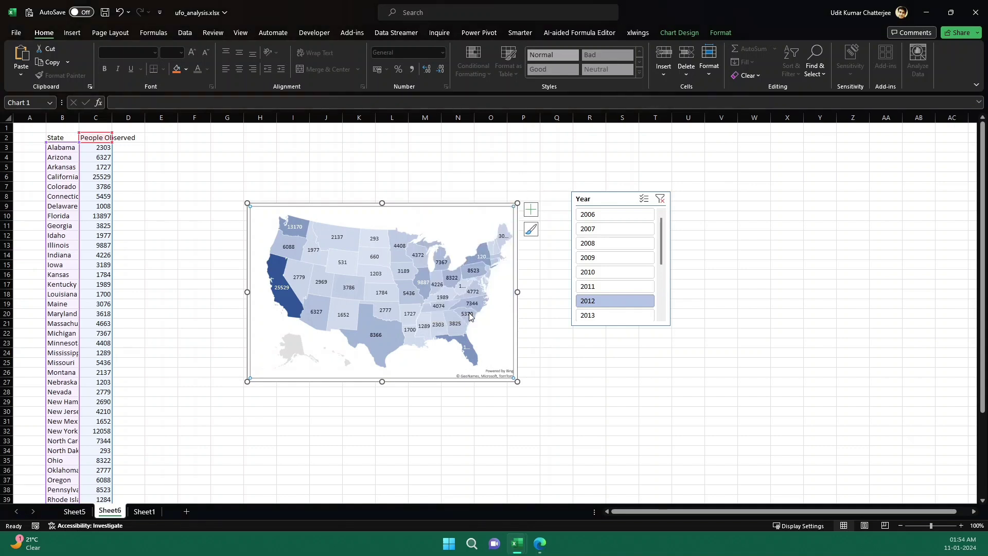
mouse_move(470, 316)
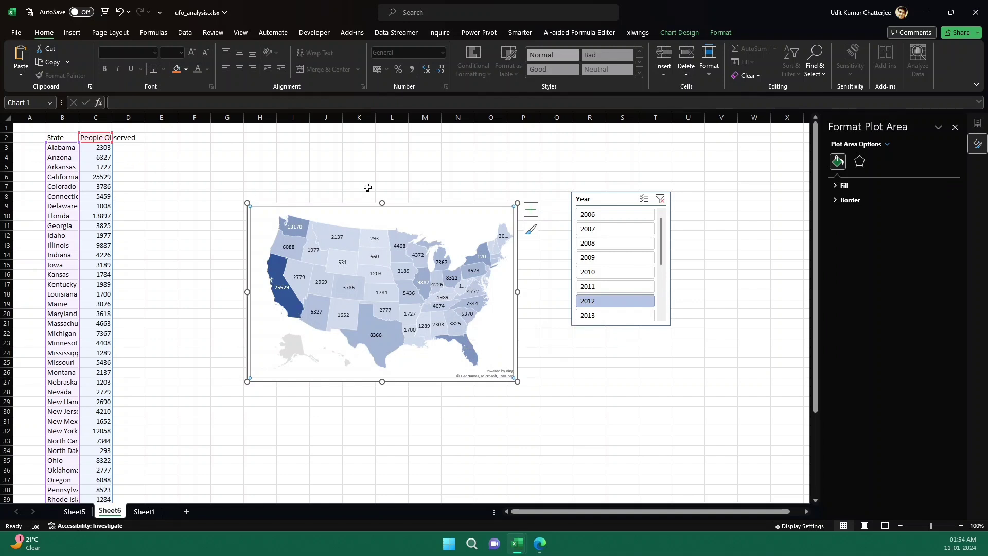
- Switch to formatting the People Observed series and set its colour scale to Diverging (3-color)
left_click(888, 144)
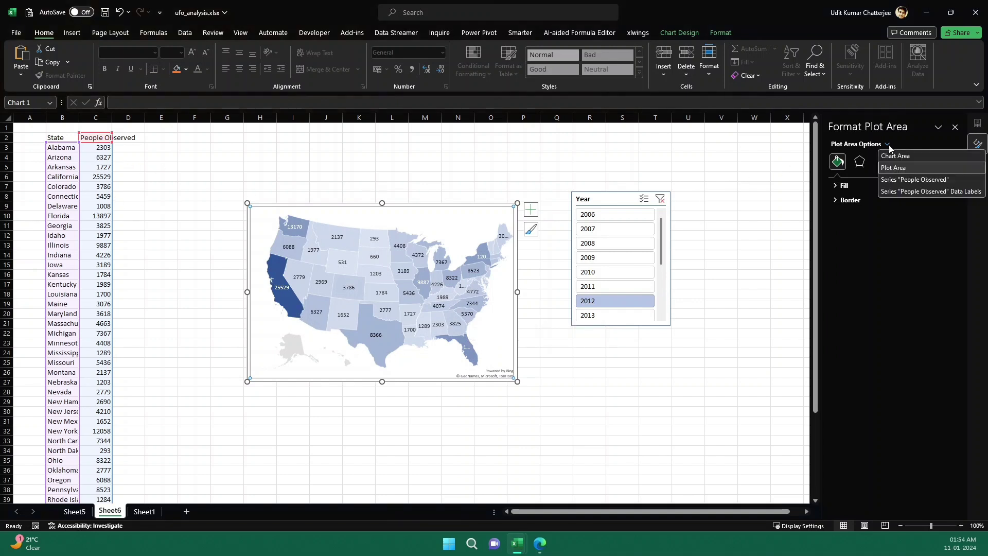
left_click(910, 179)
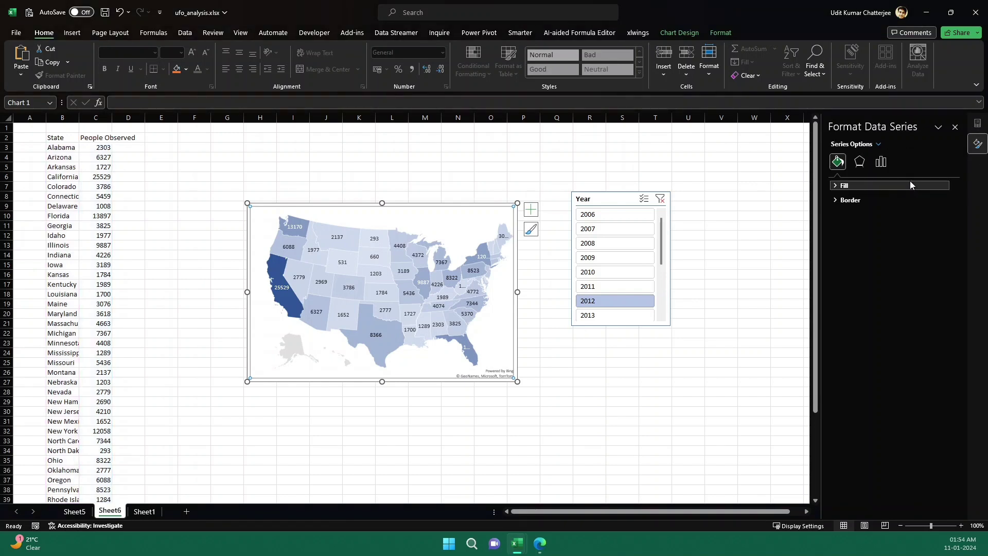
left_click(881, 161)
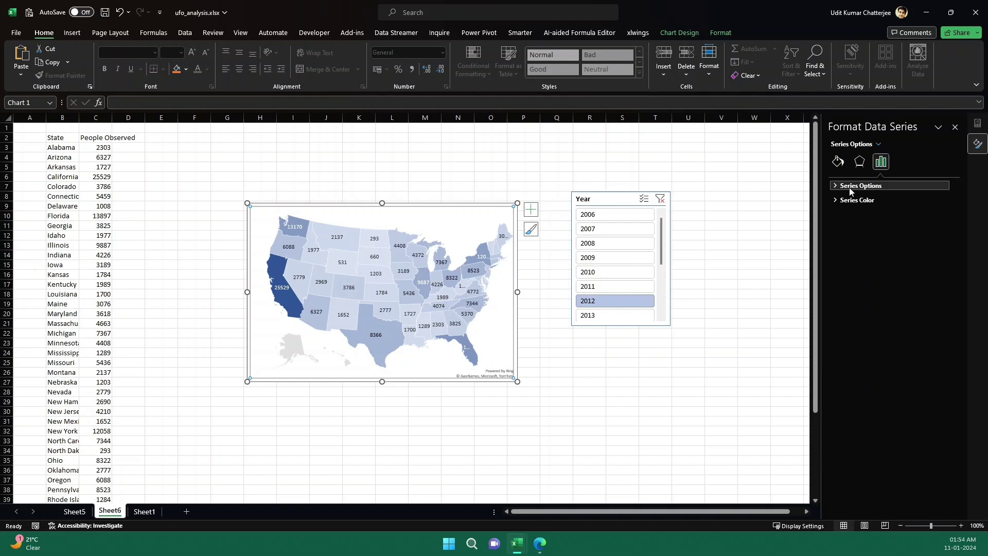
left_click(837, 186)
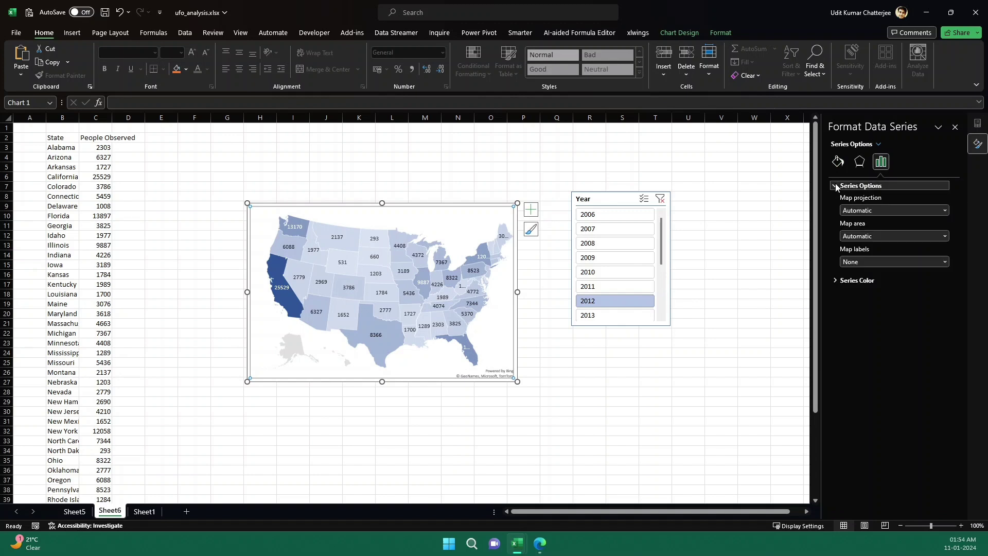
left_click(836, 281)
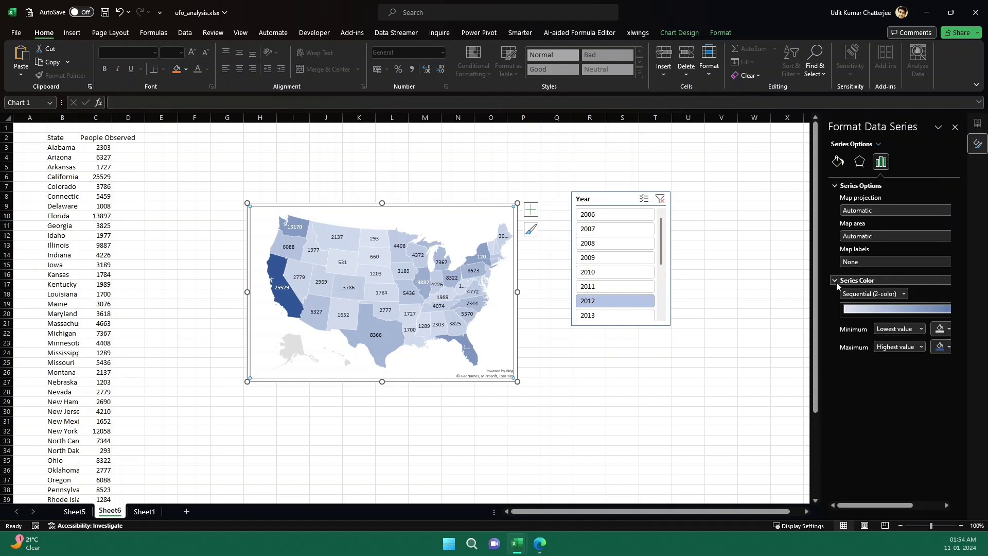
left_click(895, 294)
key("Escape")
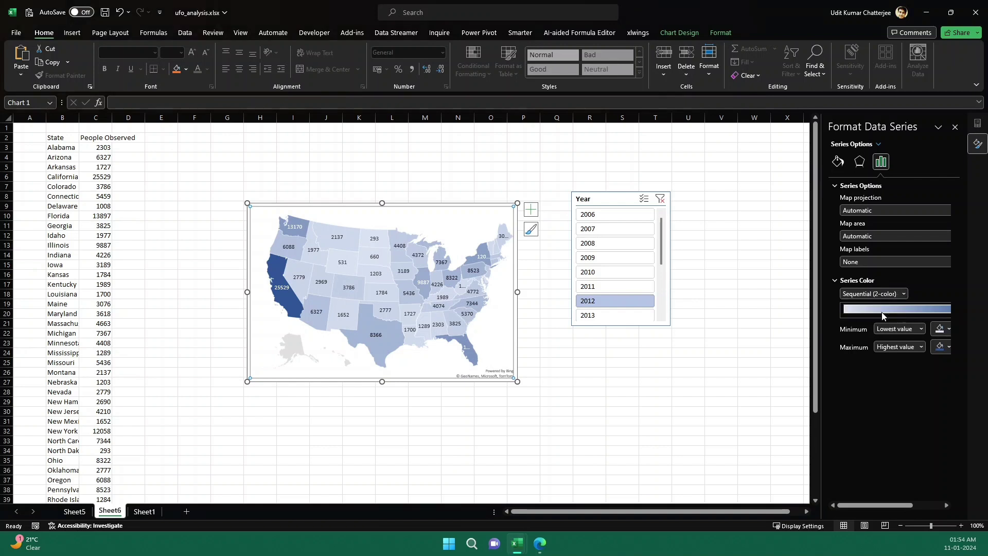
key("Down")
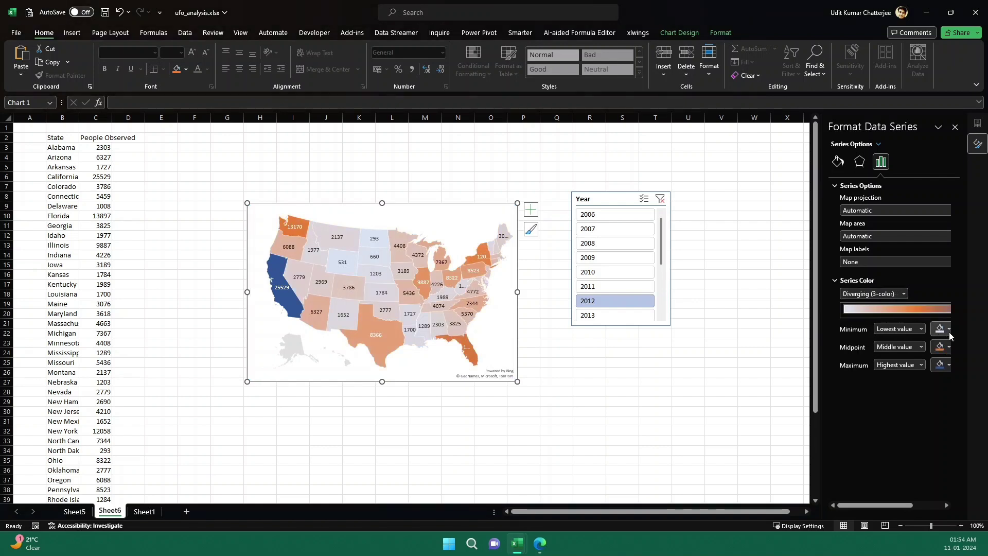
- Set the scale colours to blue for minimum, gold for midpoint and red for maximum
left_click(949, 333)
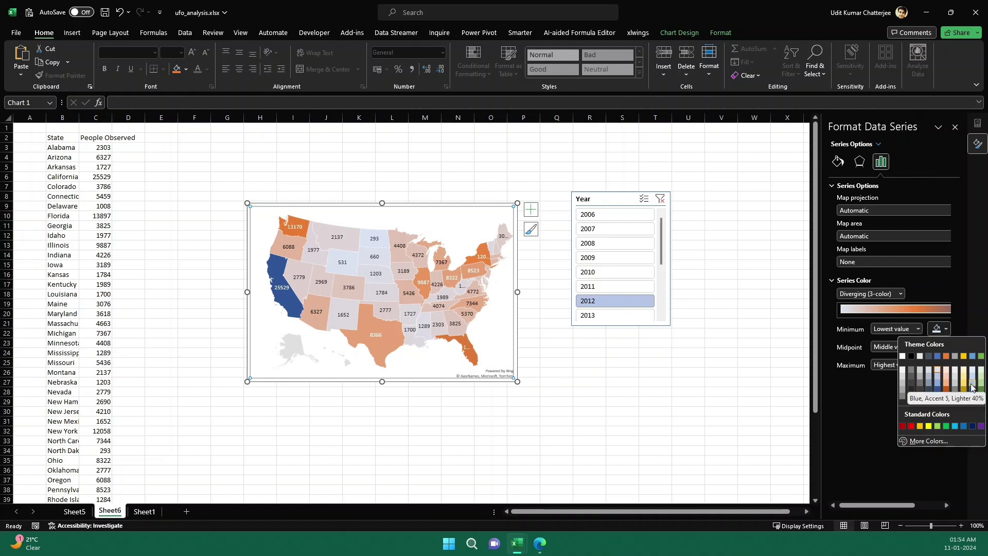
left_click(972, 357)
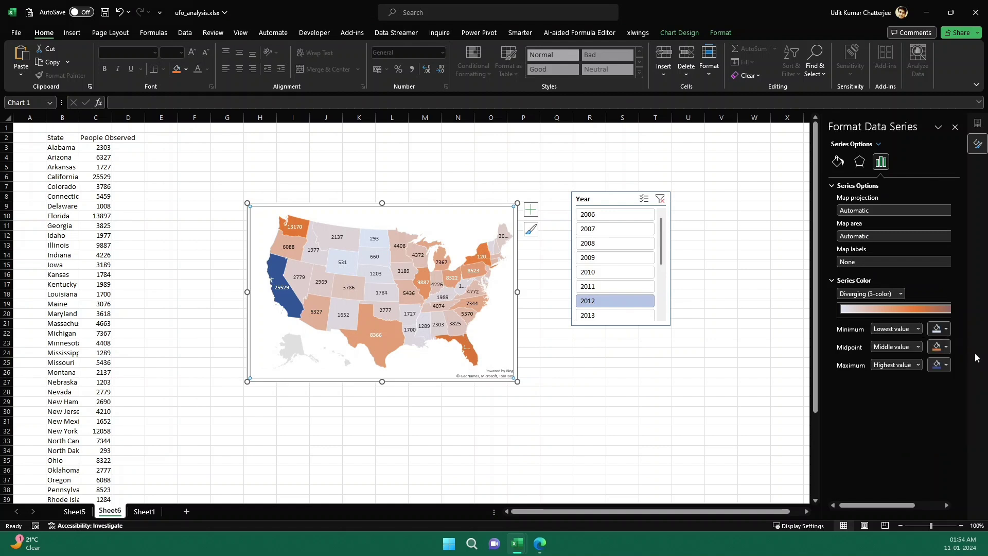
left_click(947, 347)
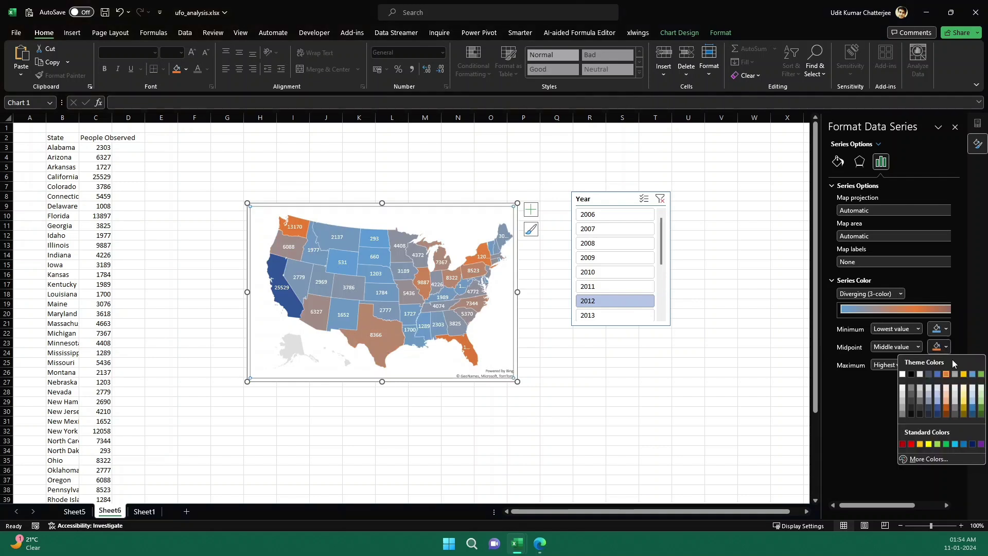
left_click(964, 375)
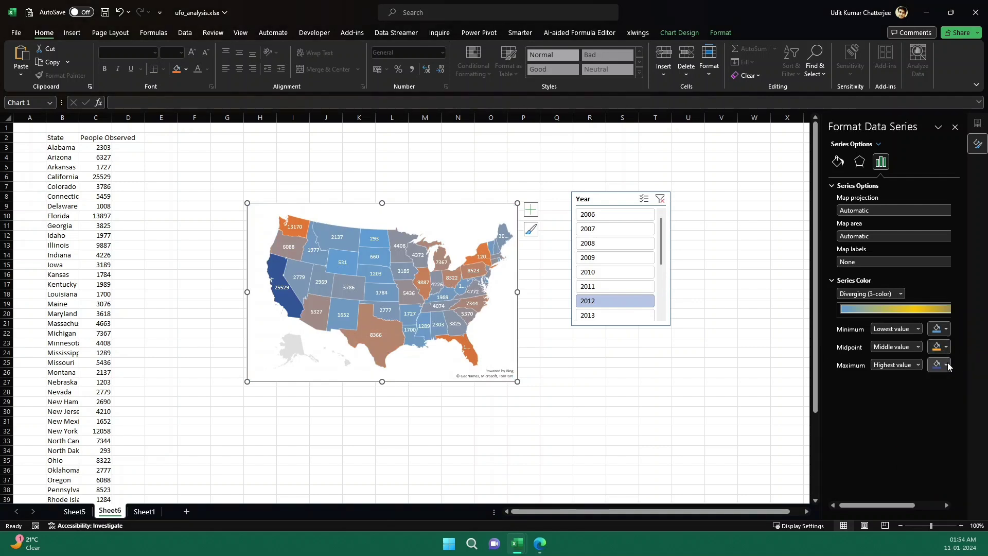
left_click(948, 365)
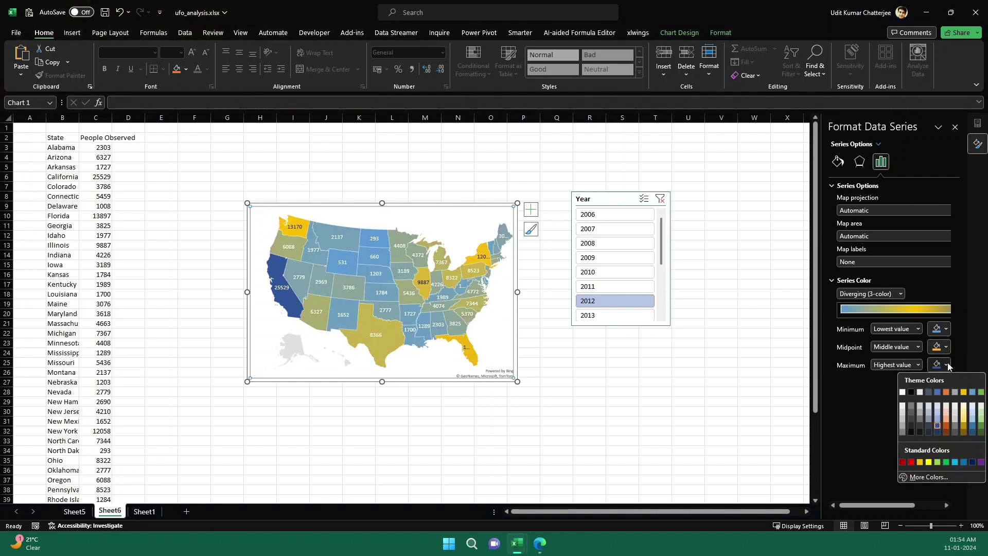
left_click(912, 462)
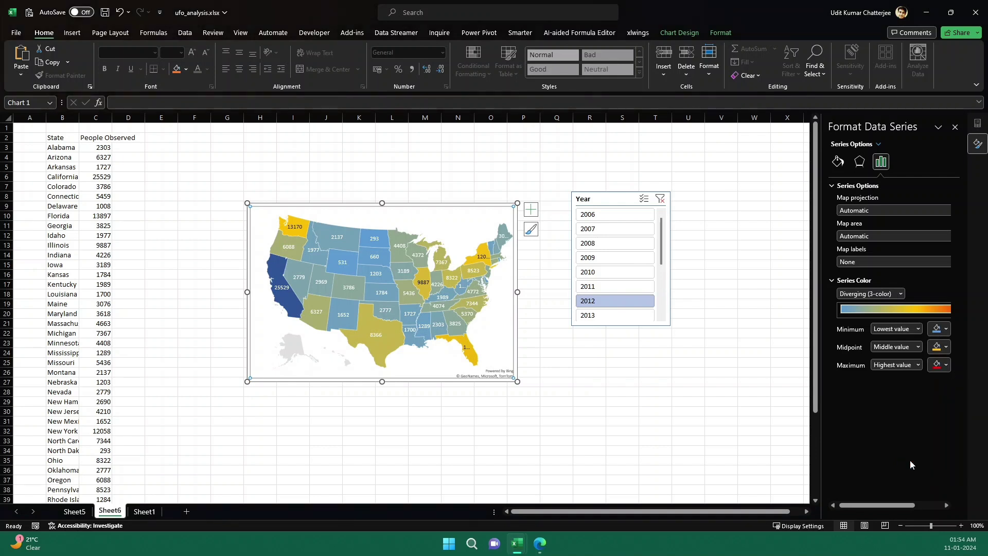
- Deselect the map and try 2009 and then 2013 in the Year slicer
left_click(653, 403)
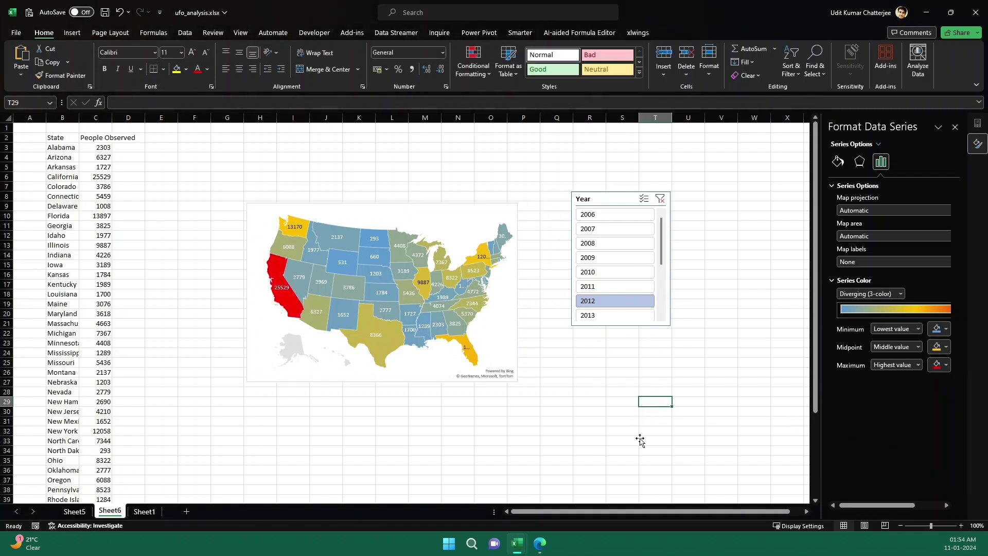
left_click(646, 450)
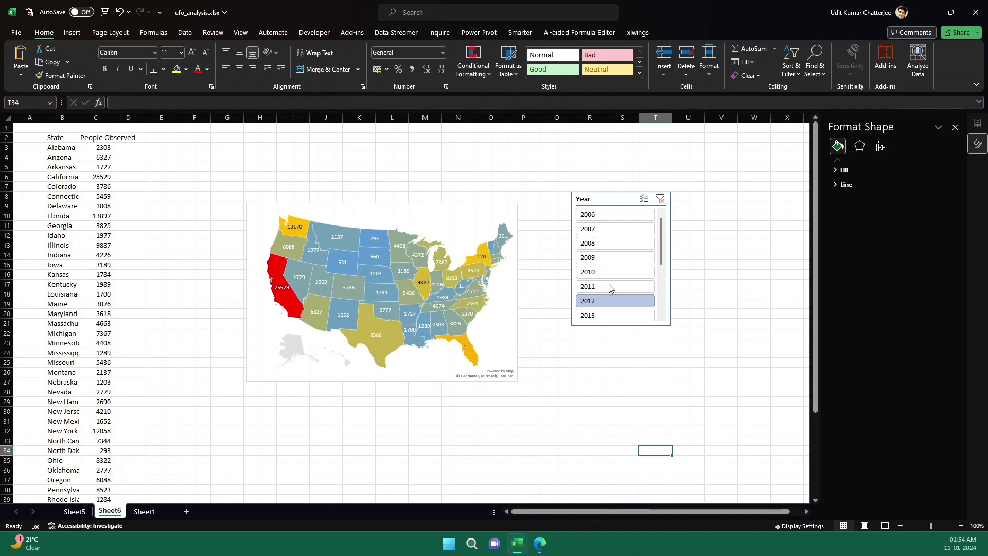
left_click(620, 257)
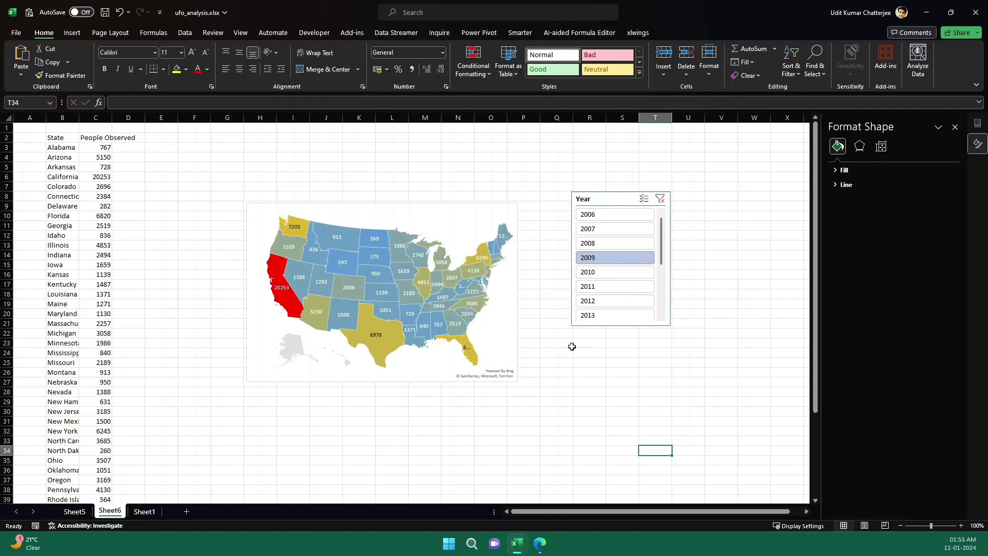
scroll(641, 312, "down", 3)
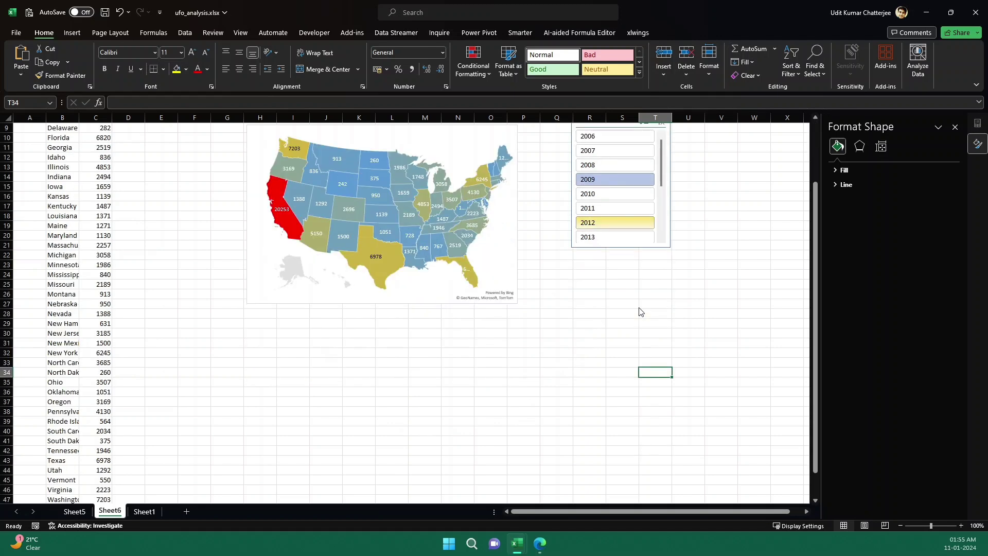
scroll(641, 312, "up", 3)
left_click(618, 312)
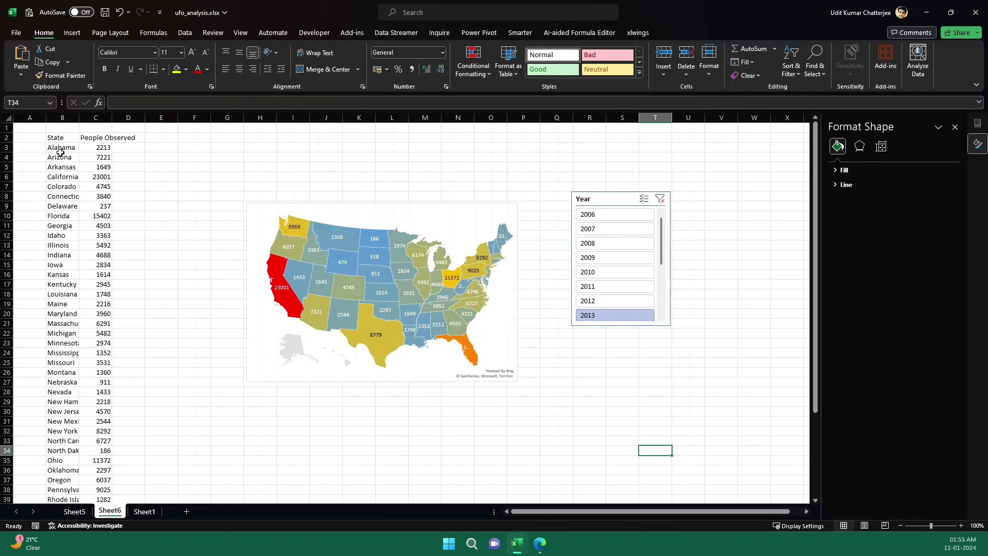
- Select states Arizona through Illinois, set the slicer to 2011, and view Size & Properties
left_click_drag(60, 154, 61, 249)
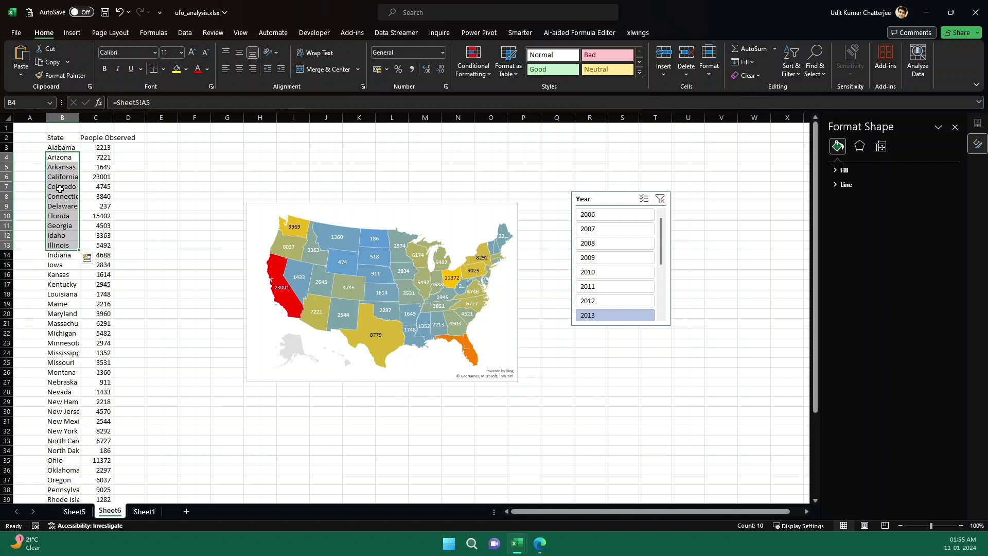
left_click(588, 285)
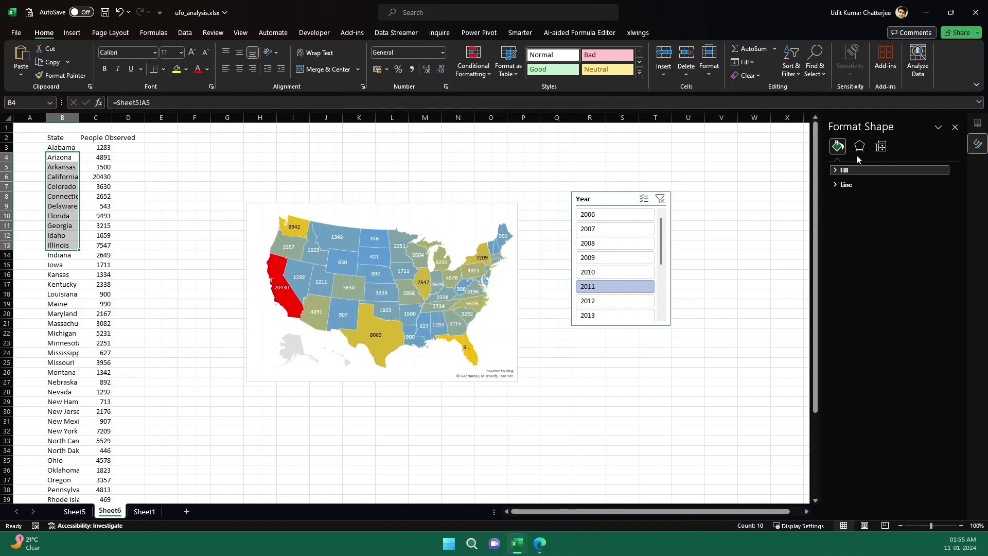
left_click(881, 146)
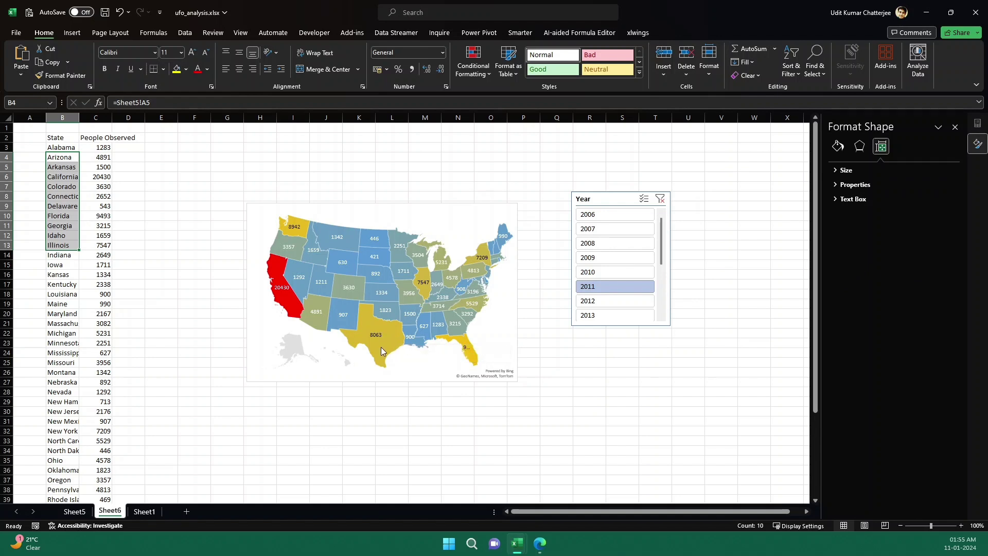
mouse_move(381, 350)
- Switch to the dasboard.xlsx UFO Report and set its Year slicer to 2014, then 2017
mouse_move(518, 547)
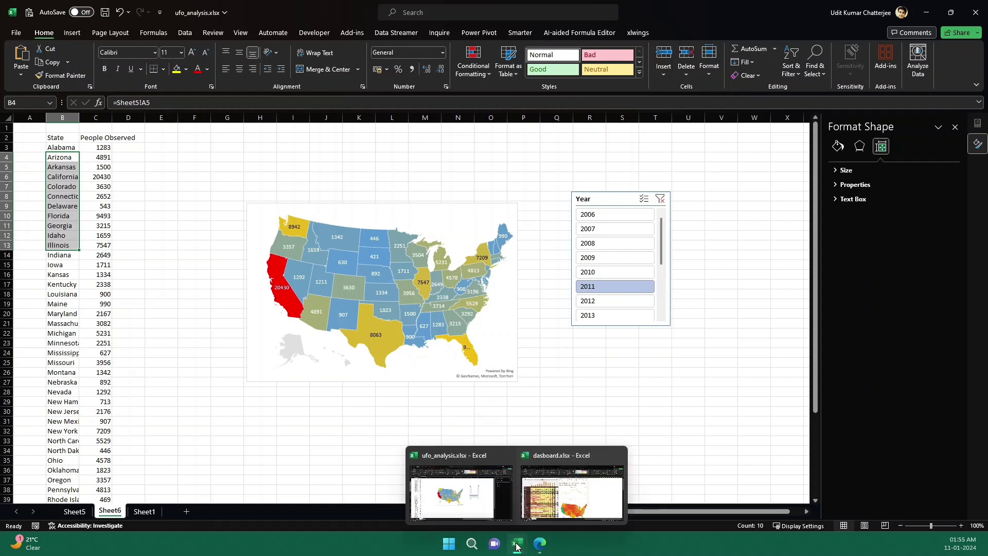
left_click(571, 494)
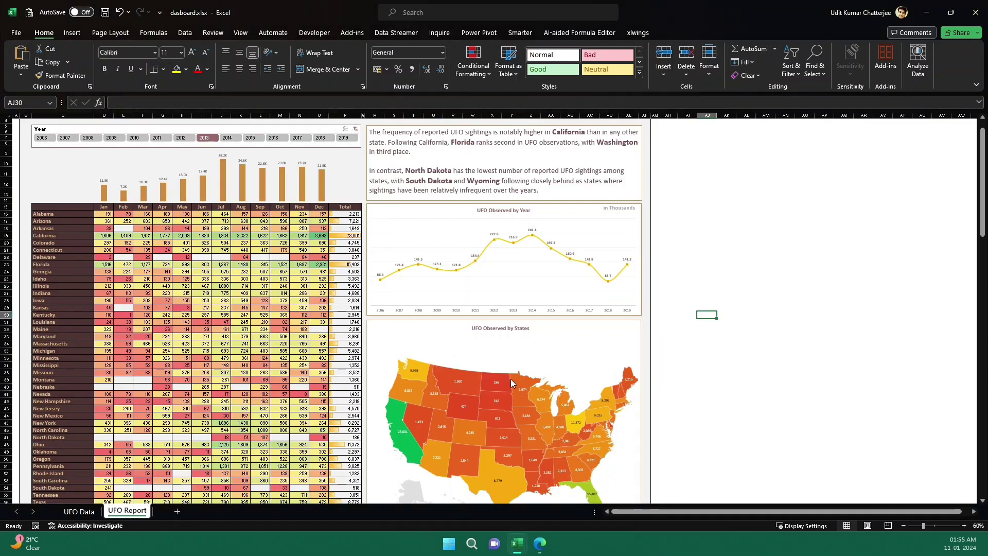
scroll(527, 373, "down", 2)
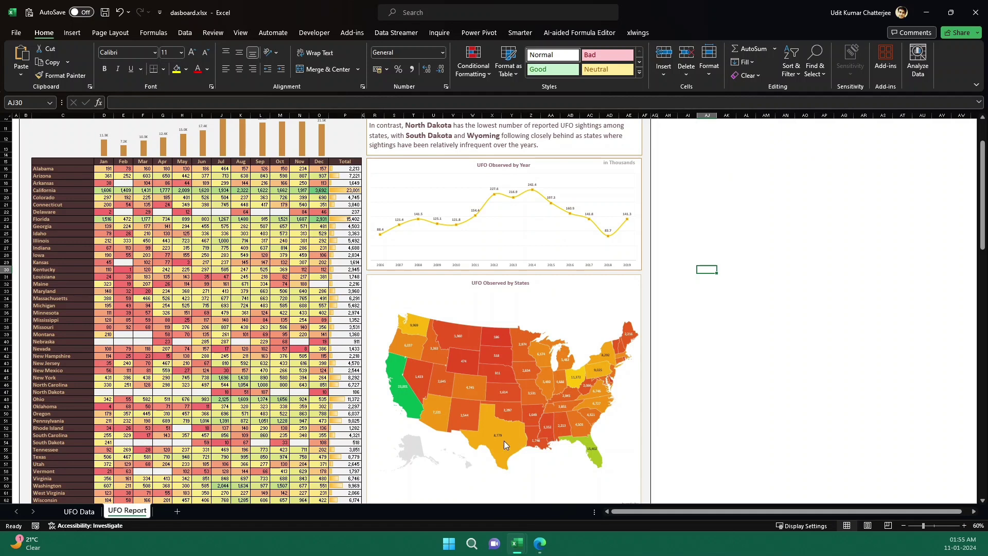
scroll(492, 437, "up", 3)
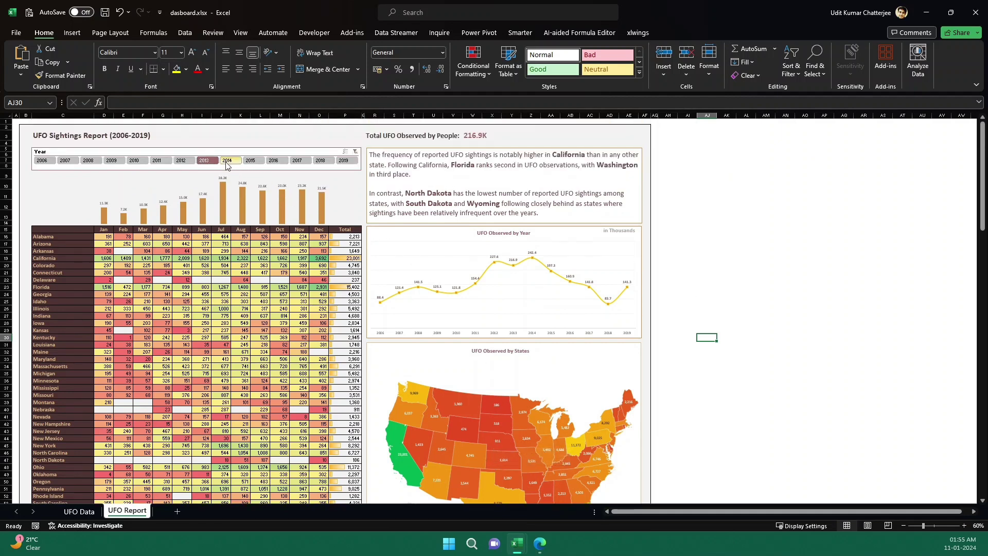
left_click(227, 161)
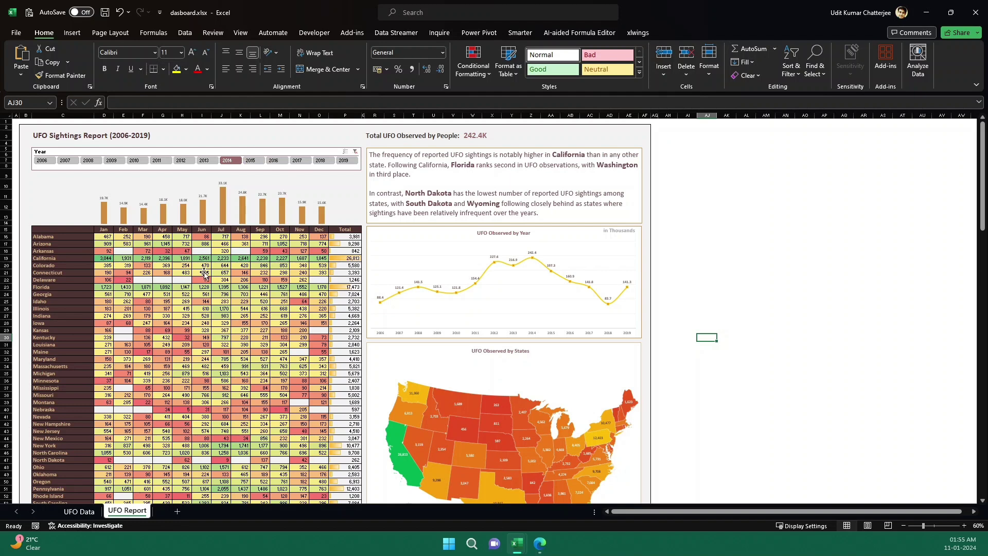
left_click(298, 160)
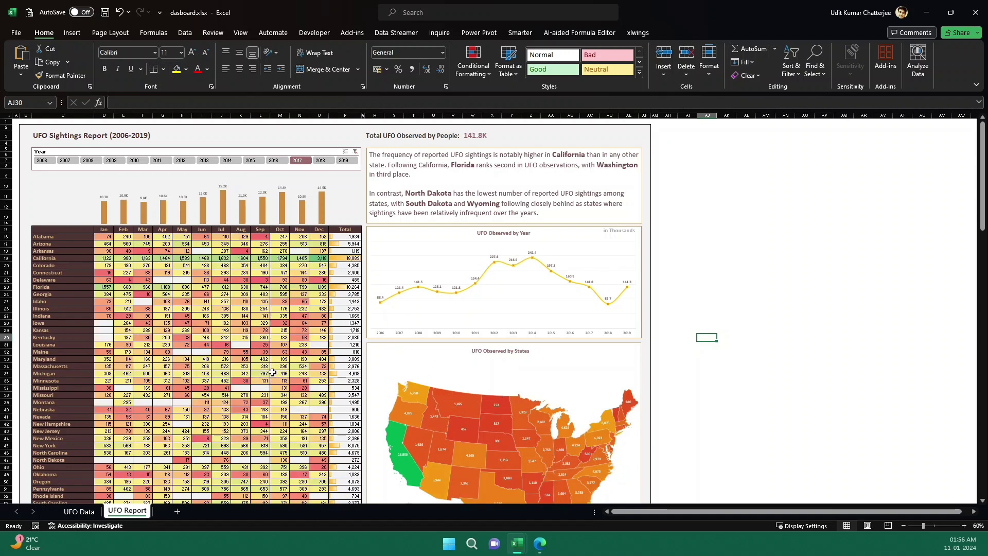
scroll(272, 372, "down", 6)
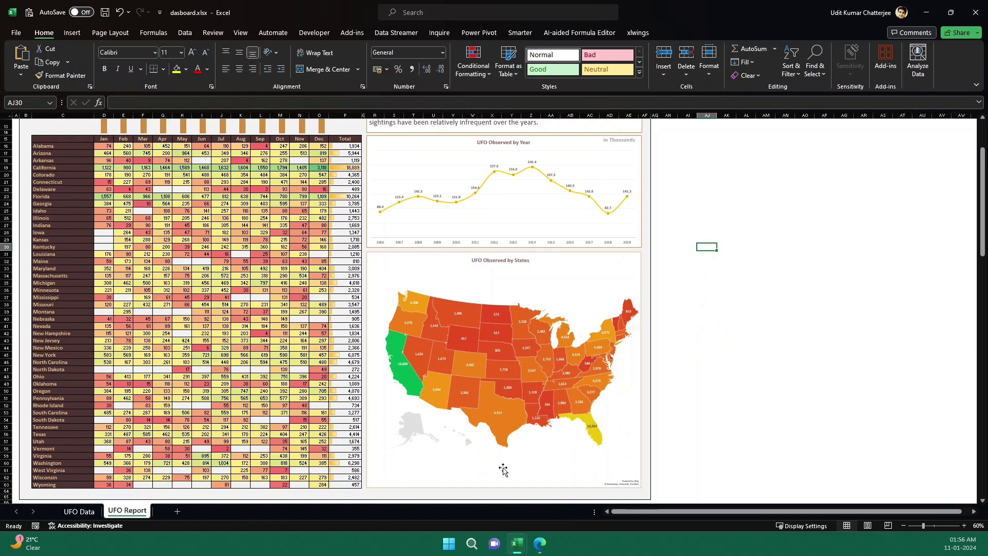
scroll(506, 468, "up", 6)
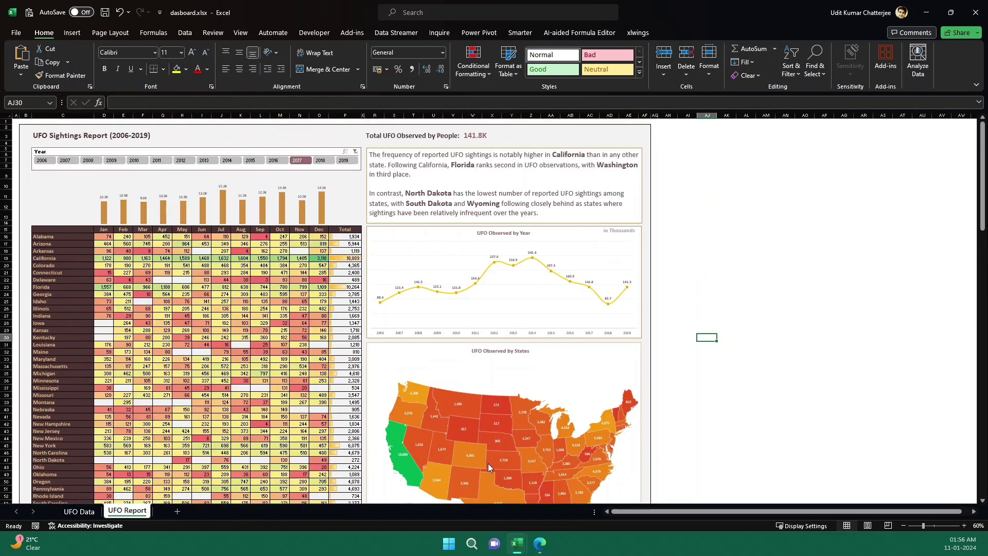
mouse_move(462, 459)
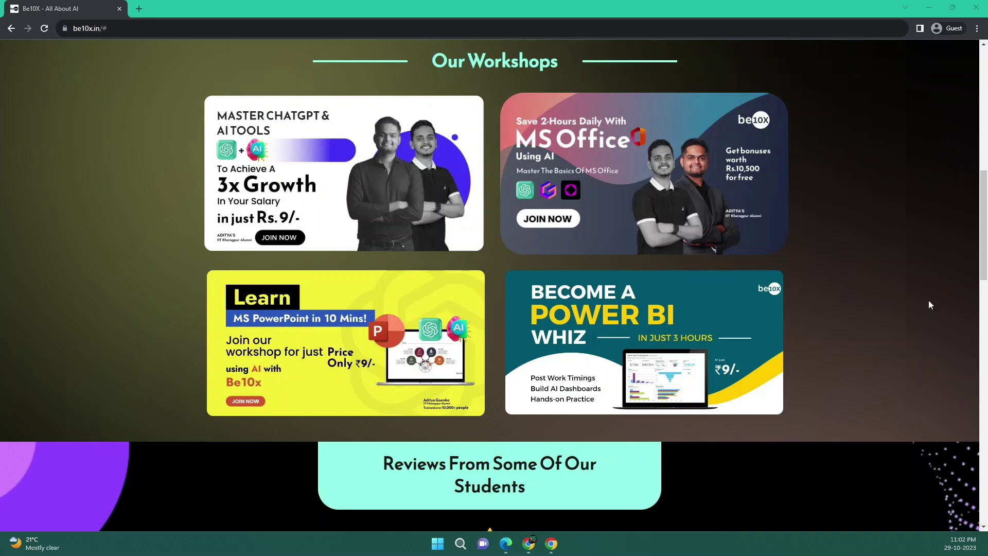
- Scroll the Be10X page to the Our Workshops section with ChatGPT, MS Office, PowerPoint and Power BI
scroll(930, 304, "down", 2)
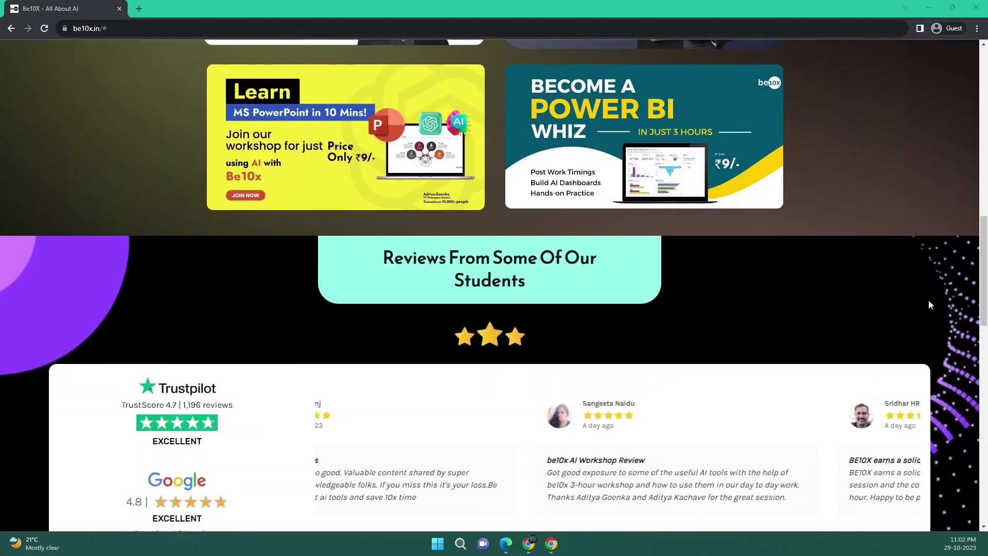
scroll(930, 302, "up", 3)
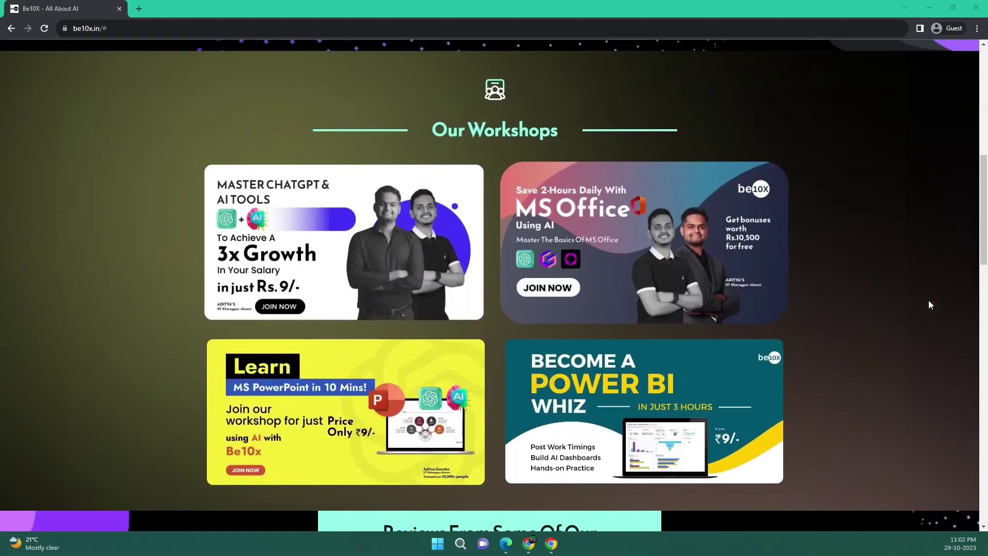